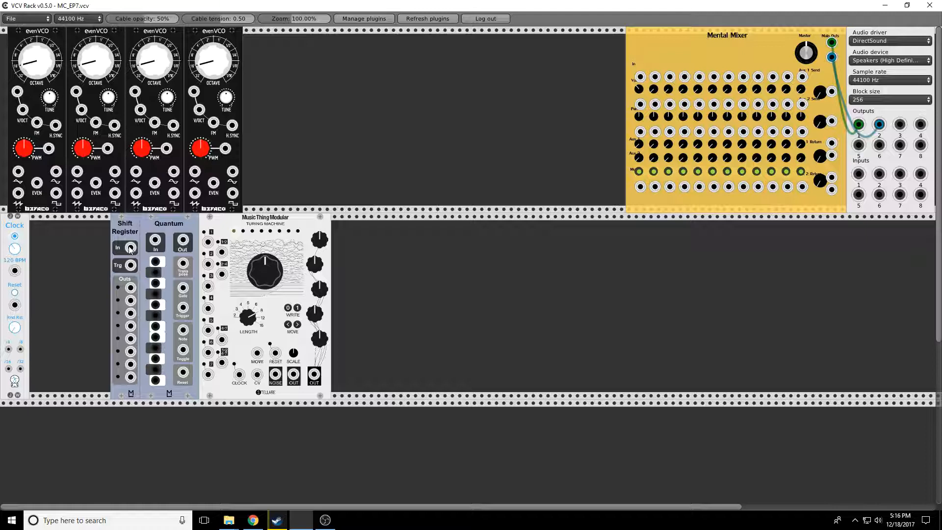
# - Connect the shift register's first output to the first evenVCO's V/Oct and the Turing Machine output to the shift register input
pyautogui.click(131, 250)
pyautogui.moveTo(130, 288); pyautogui.dragTo(23, 109)
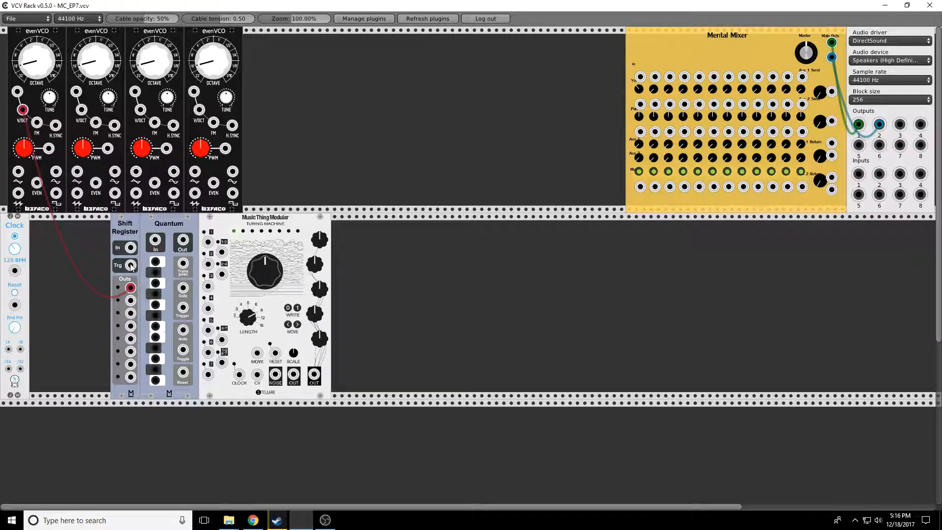
pyautogui.moveTo(294, 376); pyautogui.dragTo(131, 248)
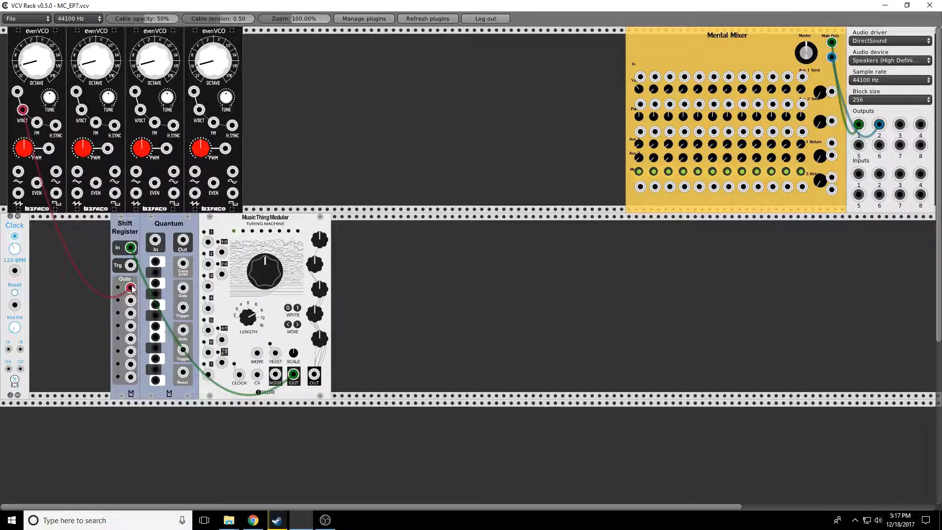
# - Patch shift register outputs two, three and four into the V/Oct inputs of the other three evenVCOs
pyautogui.moveTo(131, 302); pyautogui.dragTo(82, 112)
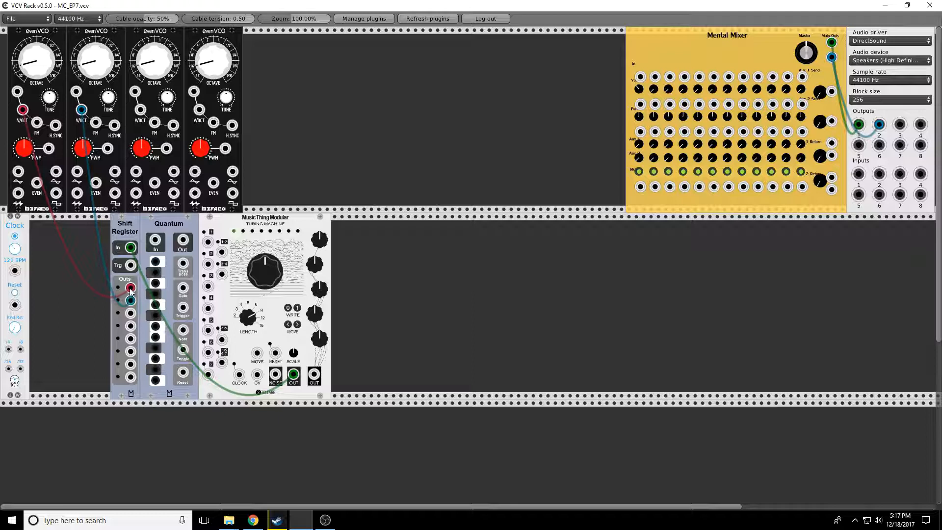
pyautogui.moveTo(130, 316); pyautogui.dragTo(140, 110)
pyautogui.moveTo(131, 326); pyautogui.dragTo(199, 110)
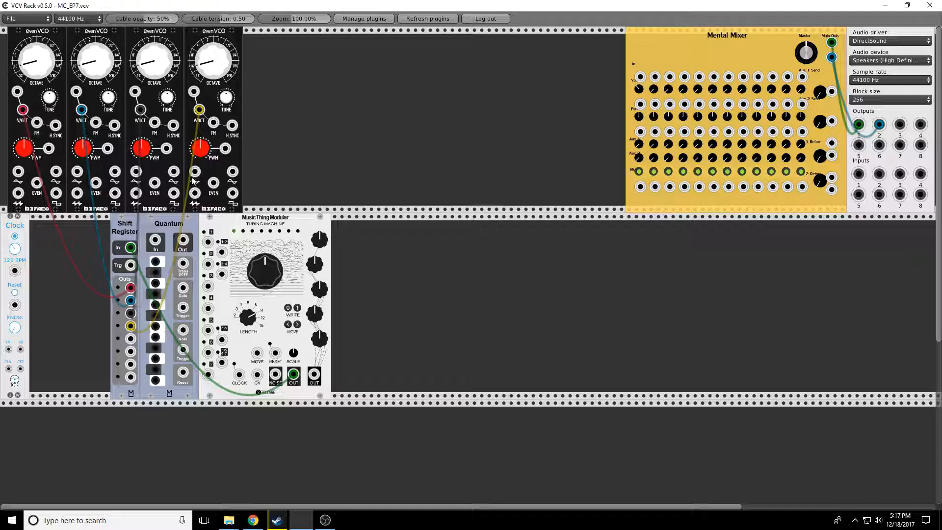
# - Send the first evenVCO's output to Mental Mixer channel 1 and the clock output to the Turing Machine's CLOCK input
pyautogui.moveTo(18, 172); pyautogui.dragTo(640, 77)
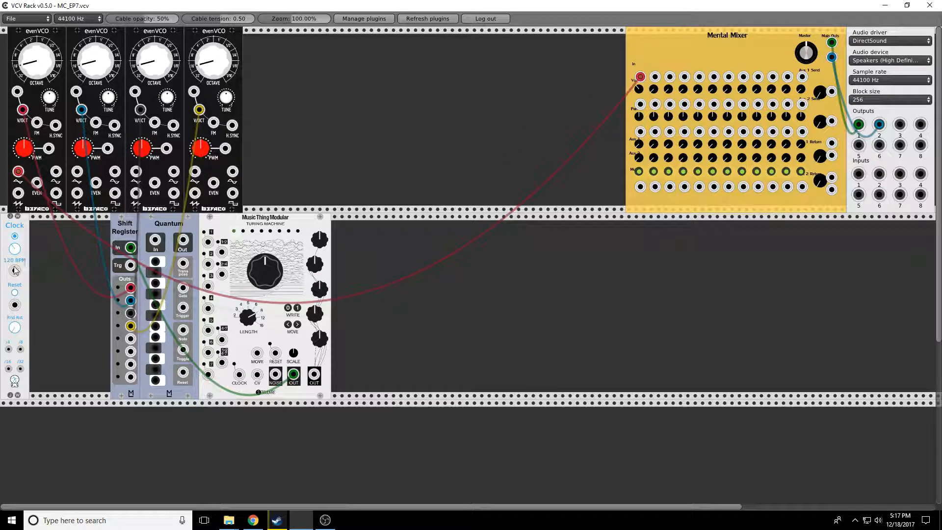
pyautogui.moveTo(15, 271); pyautogui.dragTo(246, 375)
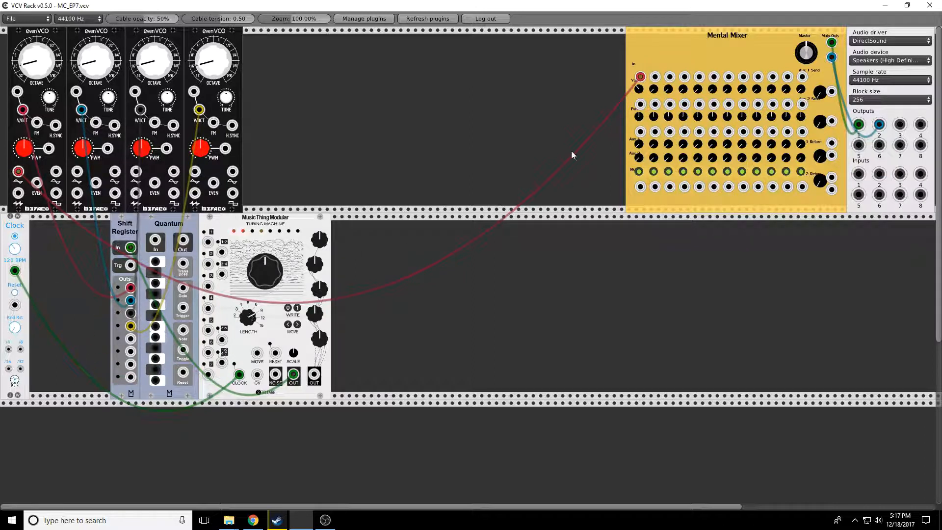
# - Turn the Turing Machine's main knob and raise the mixer's master level
pyautogui.moveTo(258, 289); pyautogui.dragTo(258, 262)
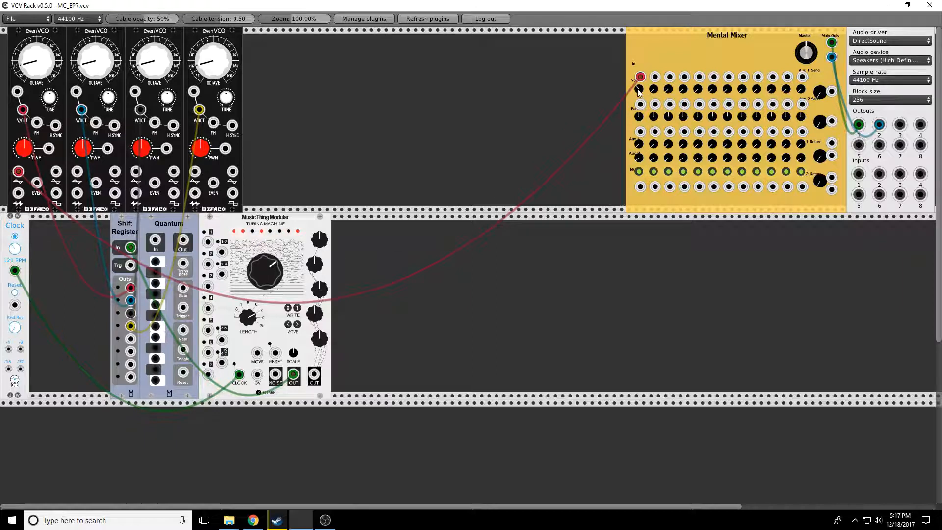
pyautogui.moveTo(810, 50); pyautogui.dragTo(810, 20)
# - Unplug the shift register cables and patch the Turing Machine output directly into the first evenVCO's V/Oct input
pyautogui.moveTo(130, 246); pyautogui.dragTo(256, 157)
pyautogui.moveTo(23, 110); pyautogui.dragTo(67, 282)
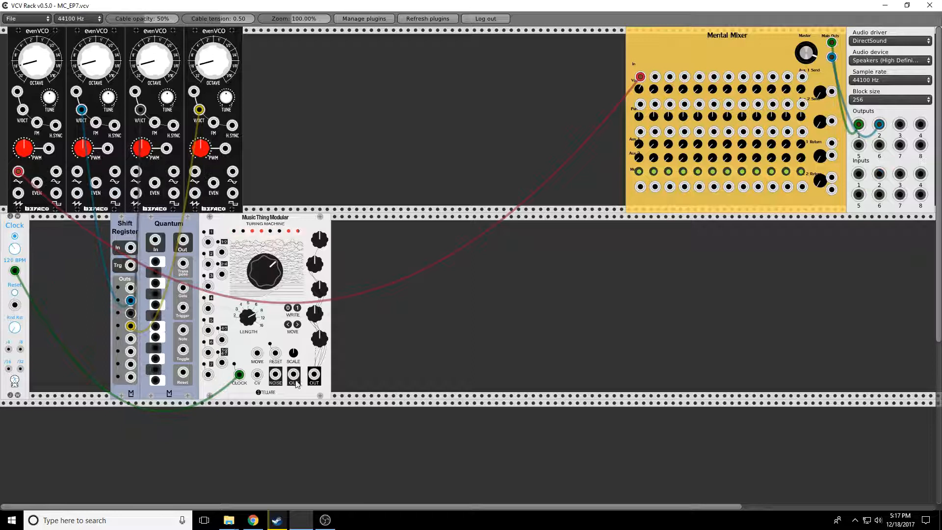
pyautogui.moveTo(294, 378); pyautogui.dragTo(22, 109)
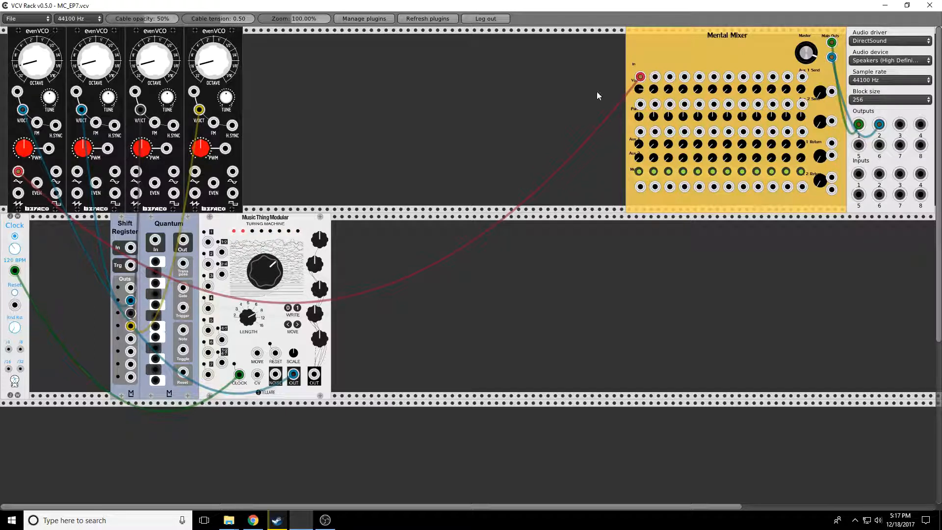
# - Tweak the first evenVCO's octave knob and turn the Turing Machine's main knob back and forth
pyautogui.moveTo(30, 74); pyautogui.dragTo(30, 66)
pyautogui.moveTo(266, 273); pyautogui.dragTo(265, 280)
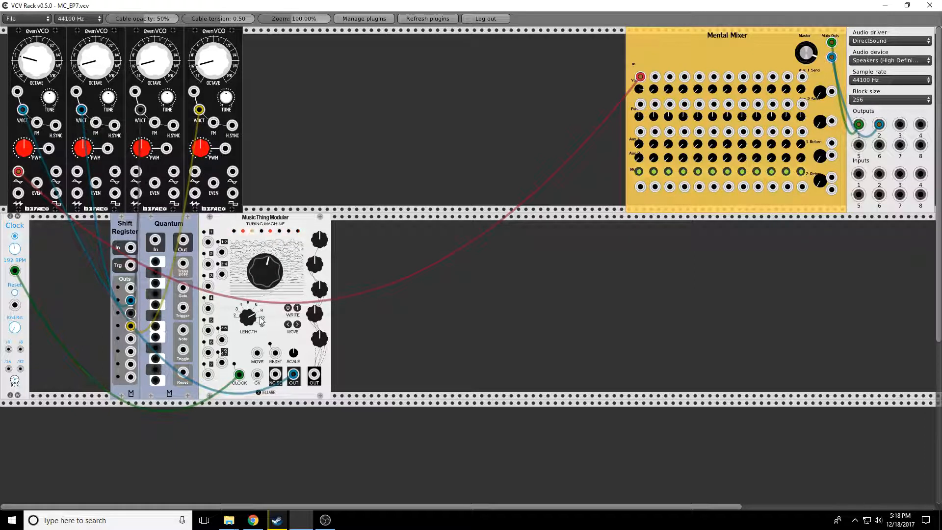
pyautogui.moveTo(270, 283); pyautogui.dragTo(270, 261)
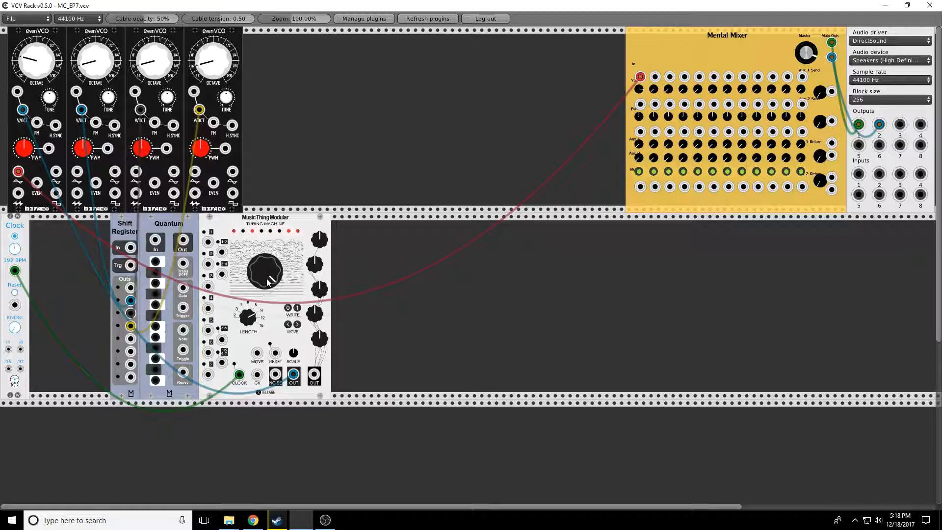
pyautogui.moveTo(263, 273); pyautogui.dragTo(263, 302)
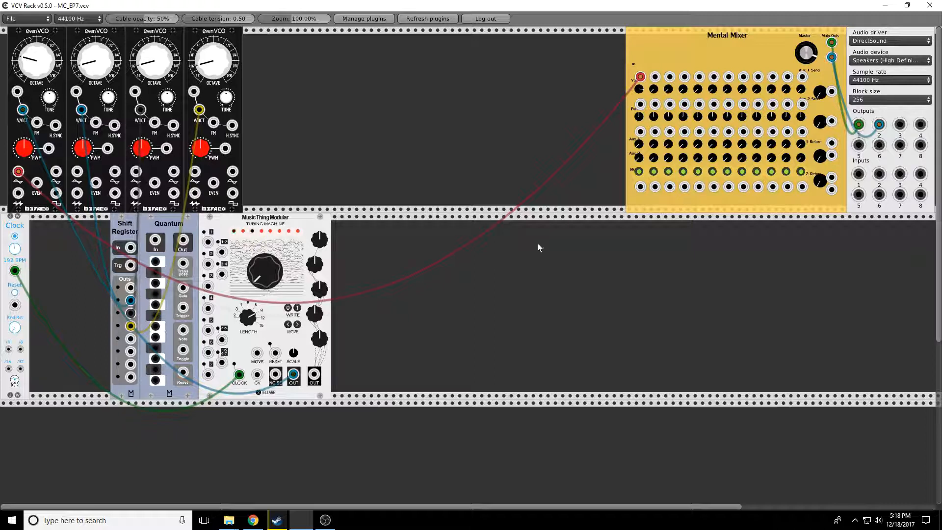
# - Mute mixer channel 1 and route the Turing Machine output through Quantum's In, with Quantum's Out feeding the first evenVCO
pyautogui.click(639, 171)
pyautogui.moveTo(293, 376); pyautogui.dragTo(183, 239)
pyautogui.moveTo(293, 376); pyautogui.dragTo(155, 249)
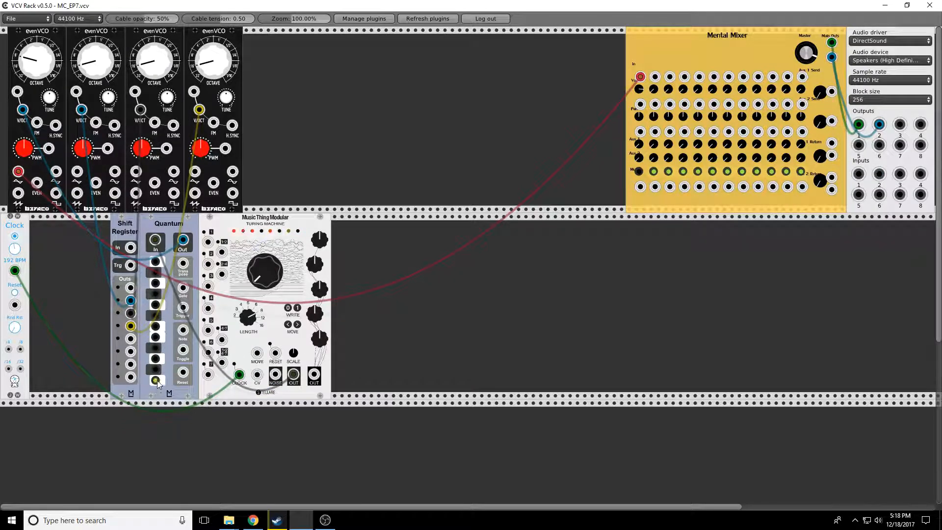
# - Enable four notes on Quantum's keyboard to build a scale and unmute mixer channel 1
pyautogui.click(155, 348)
pyautogui.click(155, 326)
pyautogui.click(156, 305)
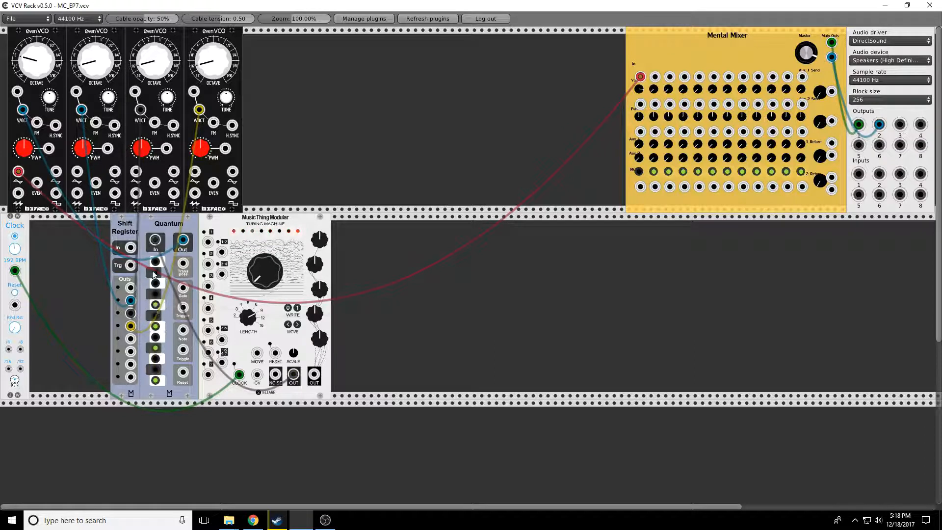
pyautogui.click(154, 272)
pyautogui.click(639, 171)
# - Turn the Turing Machine's main knob up and down
pyautogui.moveTo(279, 265); pyautogui.dragTo(280, 229)
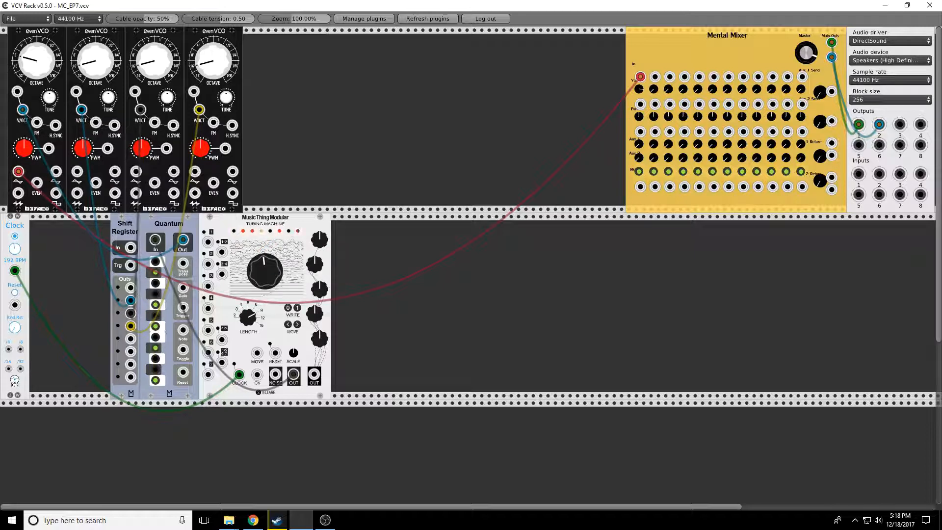
pyautogui.moveTo(280, 229); pyautogui.dragTo(280, 216)
pyautogui.moveTo(265, 271); pyautogui.dragTo(265, 284)
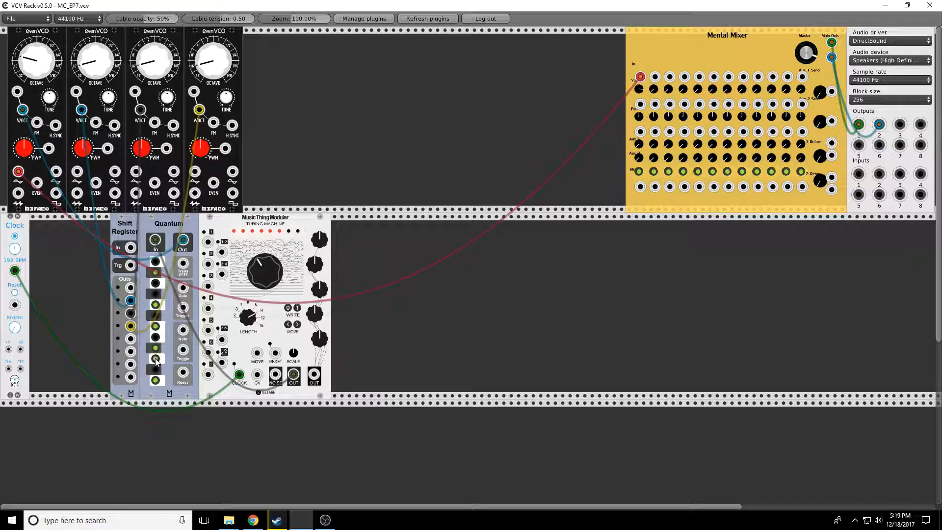
# - Toggle several notes on Quantum's keyboard and set the clock tempo to 282 BPM
pyautogui.click(154, 281)
pyautogui.click(156, 264)
pyautogui.click(157, 266)
pyautogui.click(156, 283)
pyautogui.moveTo(293, 354); pyautogui.dragTo(292, 354)
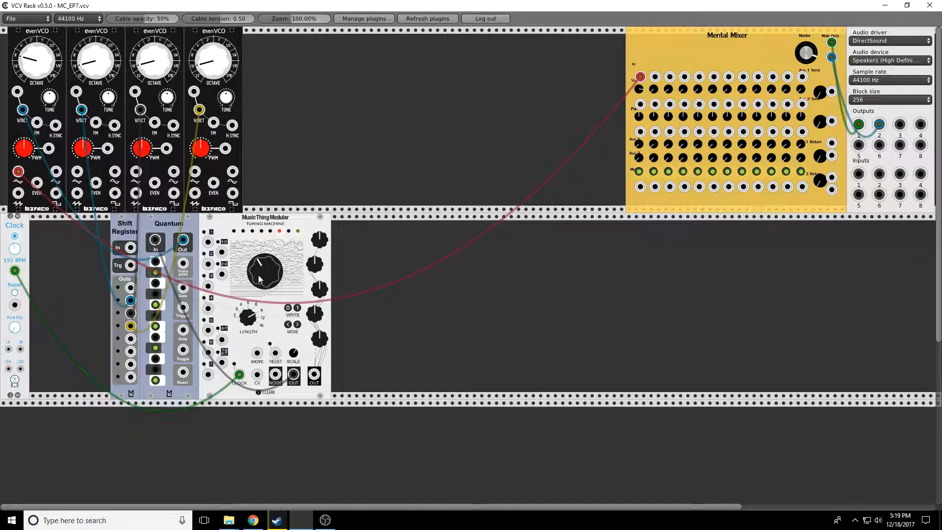
pyautogui.moveTo(14, 249); pyautogui.dragTo(14, 250)
# - Mute channel 1, move Quantum's output cable to the shift register input, and patch shift output one to the first evenVCO
pyautogui.click(639, 171)
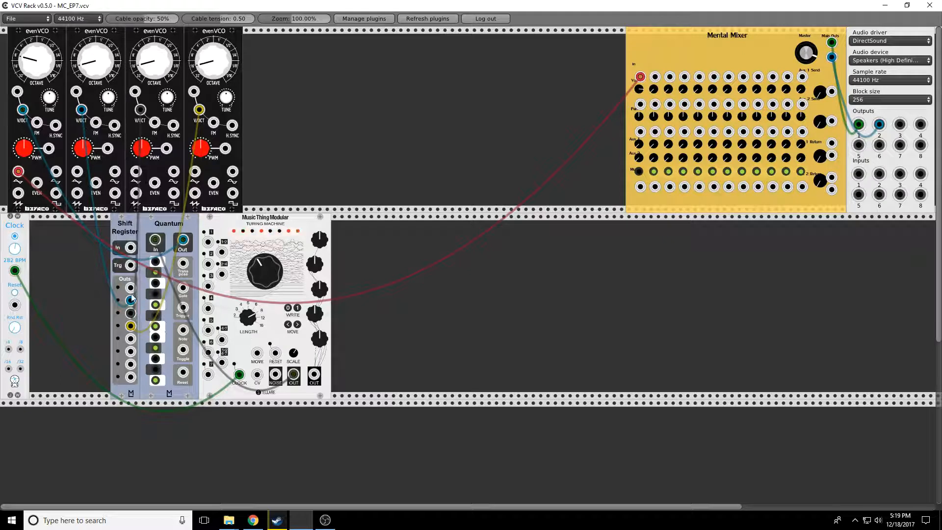
pyautogui.moveTo(130, 289); pyautogui.dragTo(44, 236)
pyautogui.moveTo(23, 112); pyautogui.dragTo(130, 248)
pyautogui.moveTo(130, 288); pyautogui.dragTo(23, 110)
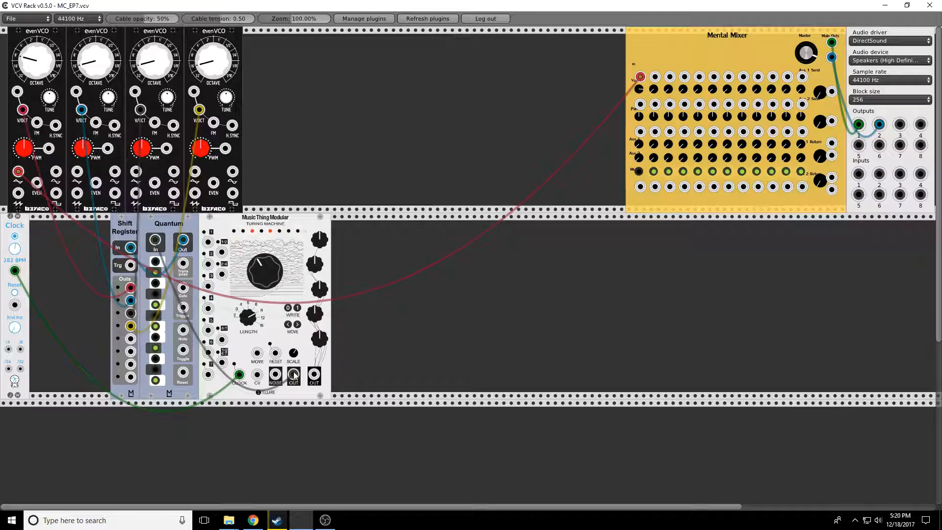
# - Reconnect the Turing Machine output to Quantum's In, patch the clock into the shift register's Trg, and unmute channel 1
pyautogui.moveTo(296, 377); pyautogui.dragTo(155, 240)
pyautogui.moveTo(130, 265); pyautogui.dragTo(15, 272)
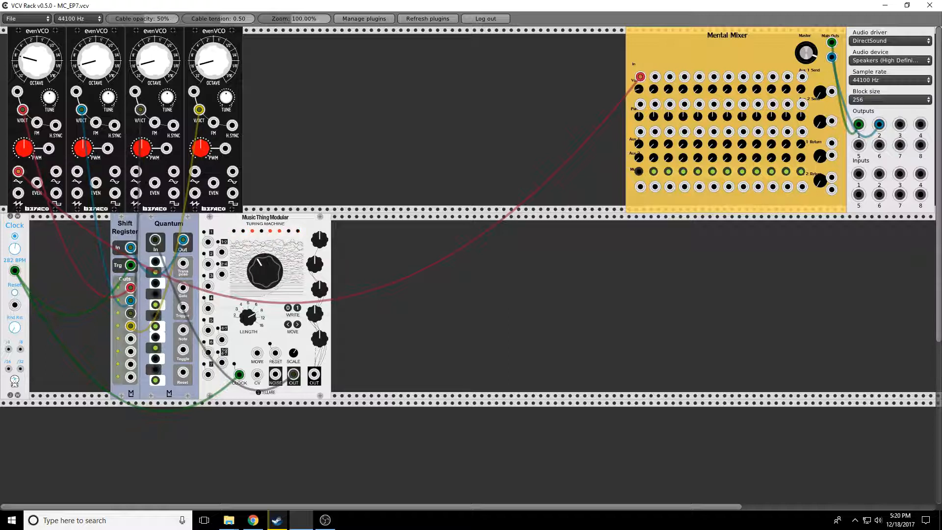
pyautogui.click(639, 171)
# - Add an Audible Instruments Multiples module to the empty space in the top row
pyautogui.rightClick(422, 92)
pyautogui.click(315, 75)
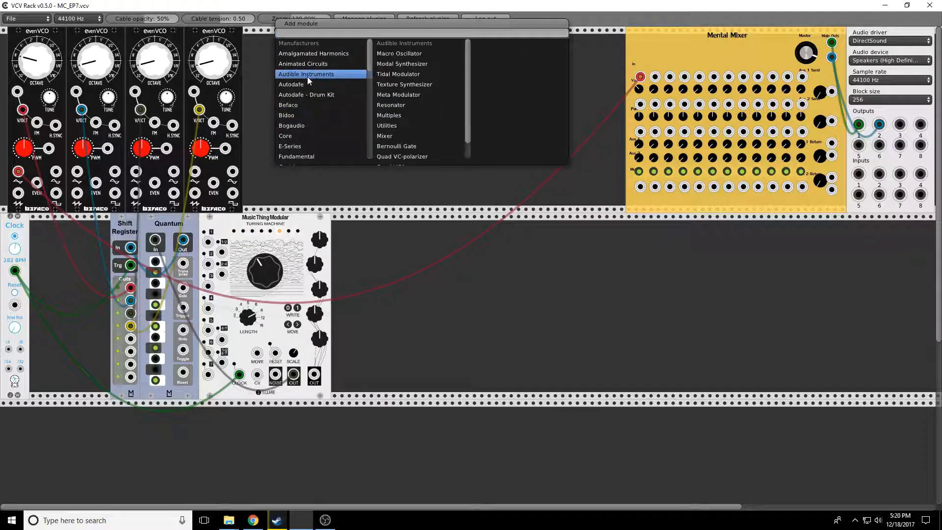
pyautogui.click(412, 117)
# - Route the four evenVCO outputs into the Multiples module and its output into mixer channel 1
pyautogui.moveTo(641, 77); pyautogui.dragTo(413, 169)
pyautogui.moveTo(77, 172); pyautogui.dragTo(426, 169)
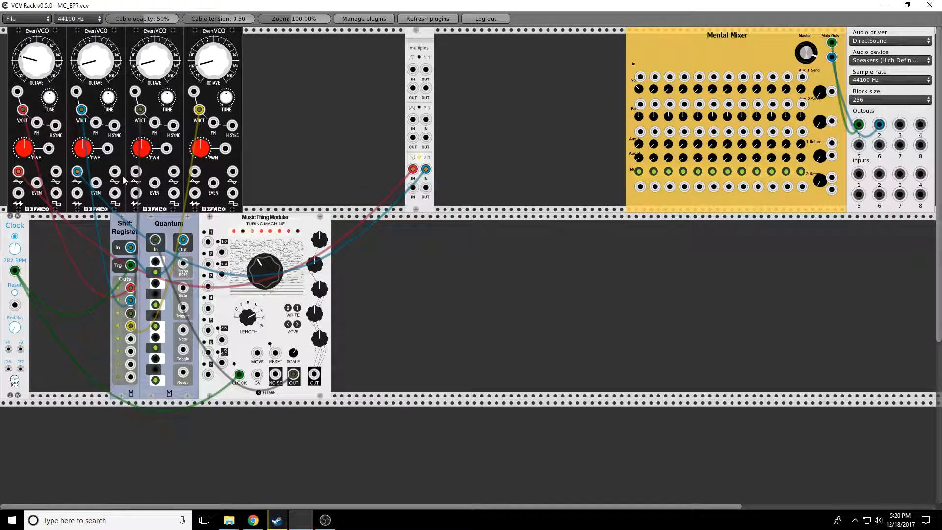
pyautogui.moveTo(136, 171); pyautogui.dragTo(412, 120)
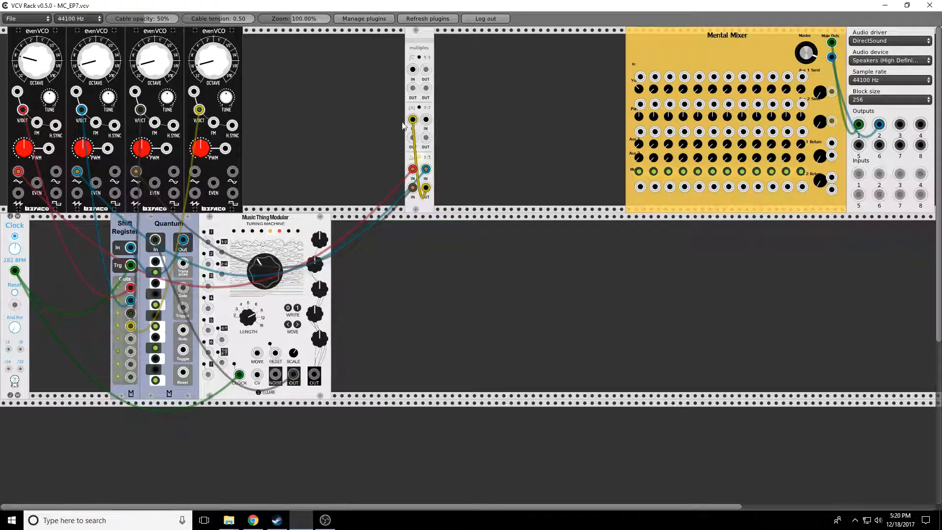
pyautogui.moveTo(195, 172); pyautogui.dragTo(641, 77)
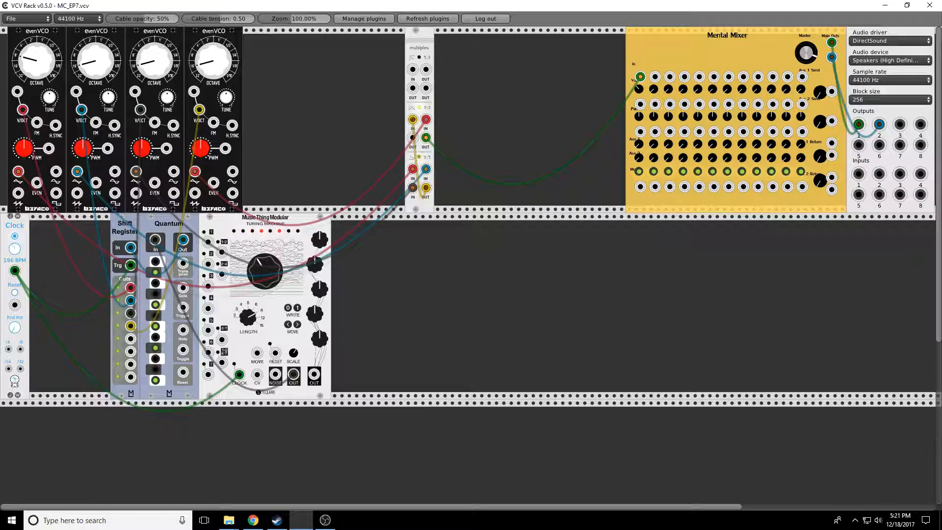
# - Shift the Turing Machine module rightward and set the clock tempo to 174 BPM
pyautogui.moveTo(14, 249); pyautogui.dragTo(15, 258)
pyautogui.moveTo(276, 211); pyautogui.dragTo(313, 211)
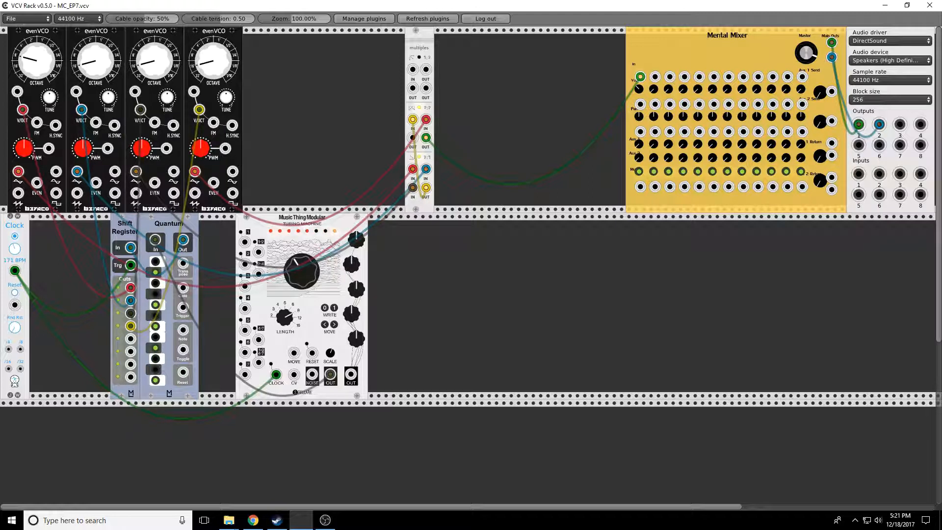
pyautogui.moveTo(16, 249); pyautogui.dragTo(17, 265)
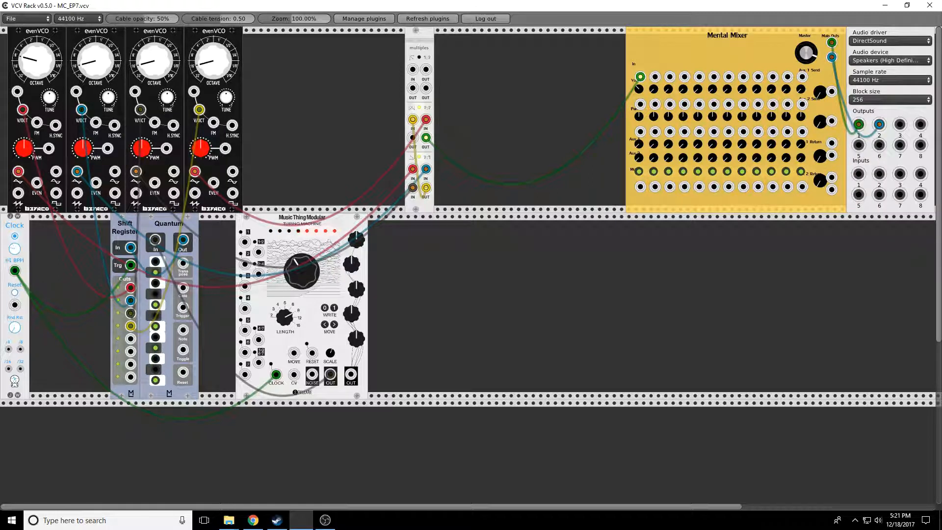
pyautogui.moveTo(15, 249); pyautogui.dragTo(15, 224)
# - Turn the Turing Machine's main knob through several positions
pyautogui.moveTo(303, 277); pyautogui.dragTo(303, 256)
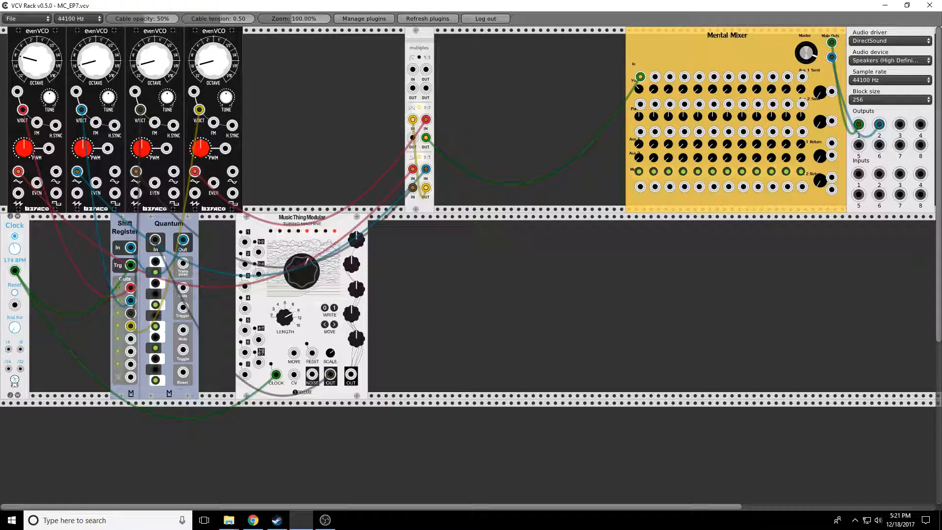
pyautogui.moveTo(299, 278); pyautogui.dragTo(298, 282)
pyautogui.moveTo(298, 277); pyautogui.dragTo(298, 149)
pyautogui.moveTo(296, 270); pyautogui.dragTo(297, 398)
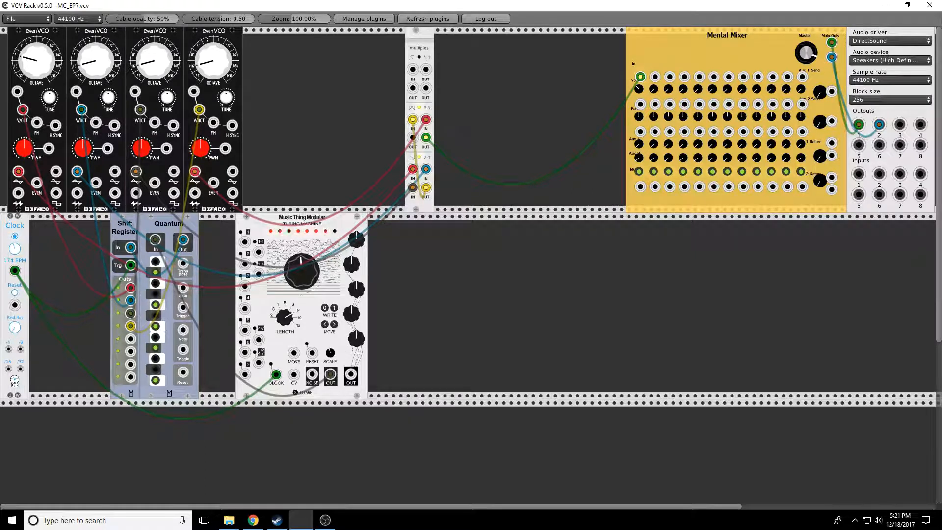
pyautogui.moveTo(298, 269); pyautogui.dragTo(298, 148)
# - Move the Multiples module right and add a Befaco Rampage module beside the evenVCOs
pyautogui.click(639, 171)
pyautogui.moveTo(415, 37); pyautogui.dragTo(473, 35)
pyautogui.rightClick(301, 81)
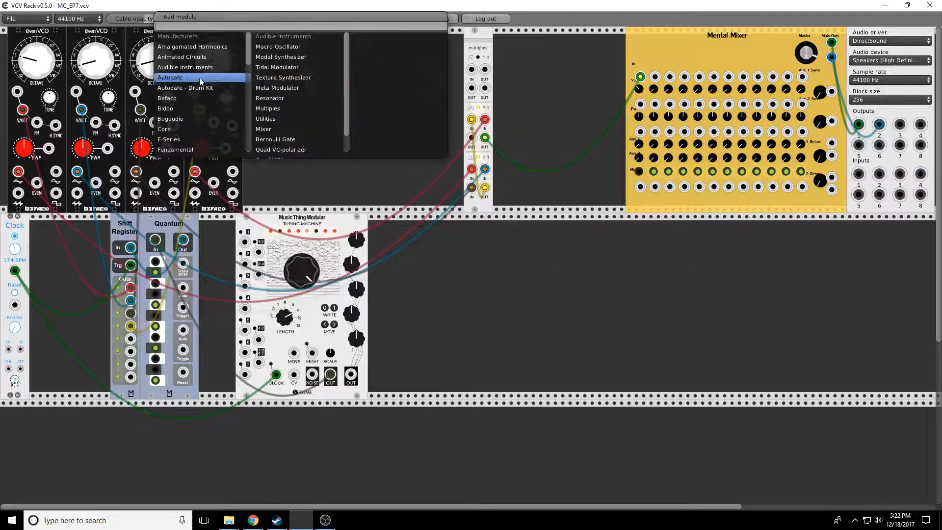
pyautogui.moveTo(185, 98)
pyautogui.click(277, 58)
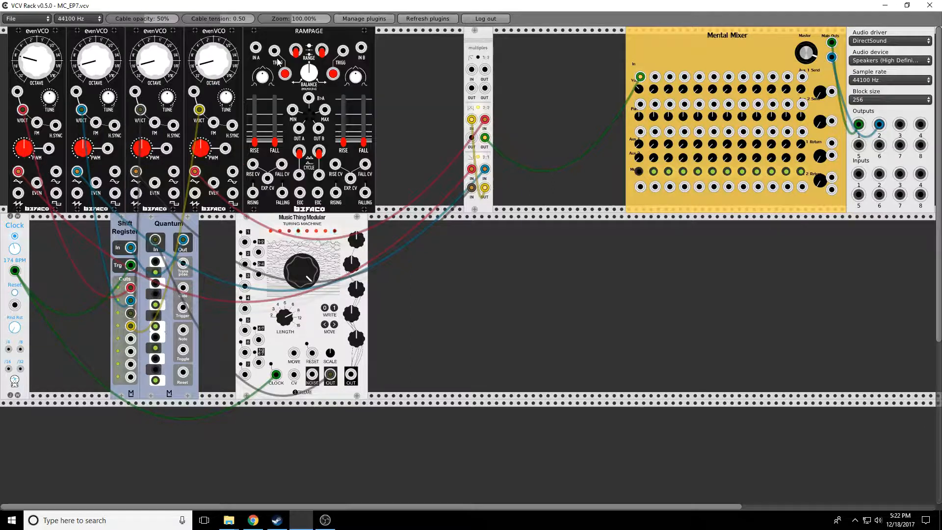
# - Add a Fundamental VCA module and route the Multiples output through it into mixer channel 1
pyautogui.rightClick(420, 61)
pyautogui.moveTo(344, 150)
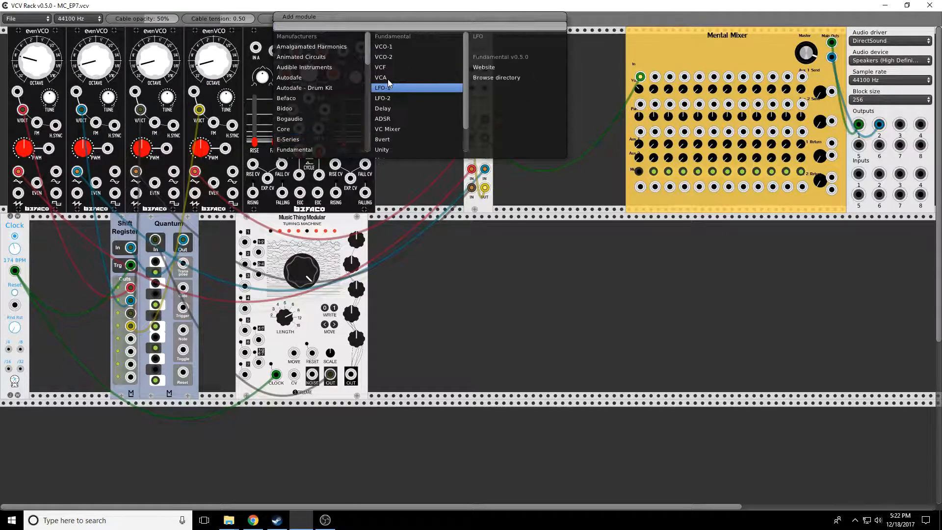
pyautogui.click(388, 74)
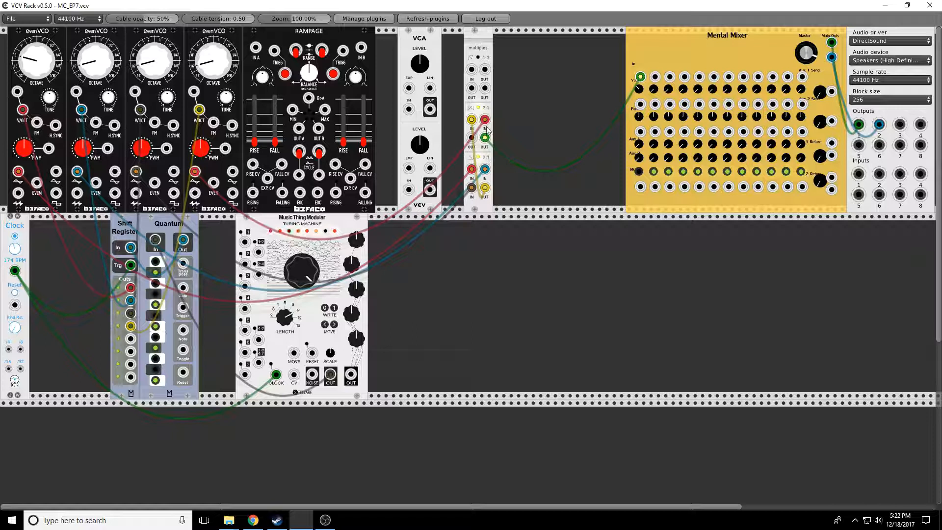
pyautogui.moveTo(640, 77)
pyautogui.mouseDown()
pyautogui.moveTo(409, 189)
pyautogui.moveTo(435, 209)
pyautogui.moveTo(565, 147)
pyautogui.moveTo(640, 77)
pyautogui.mouseUp()
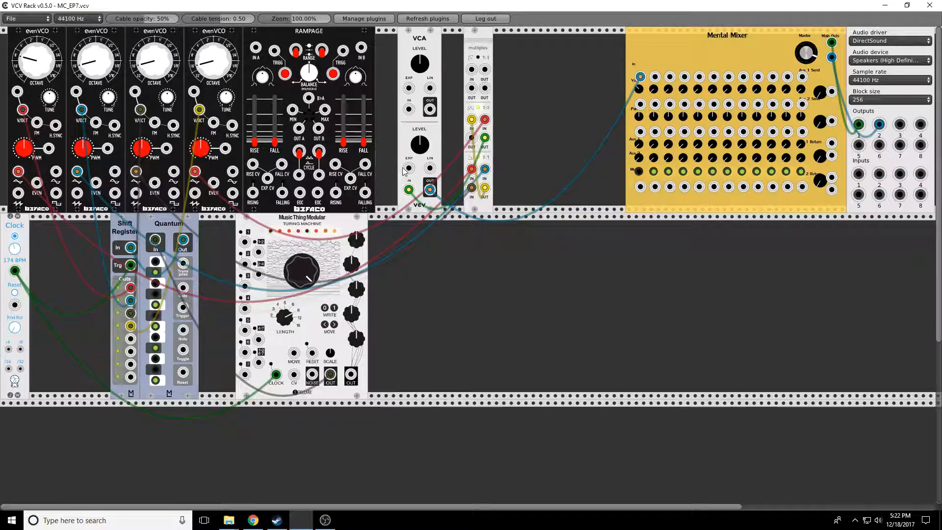
# - Patch Rampage's OUT A into the VCA's exponential CV input and the clock output into Rampage's A trigger
pyautogui.moveTo(409, 168); pyautogui.dragTo(299, 128)
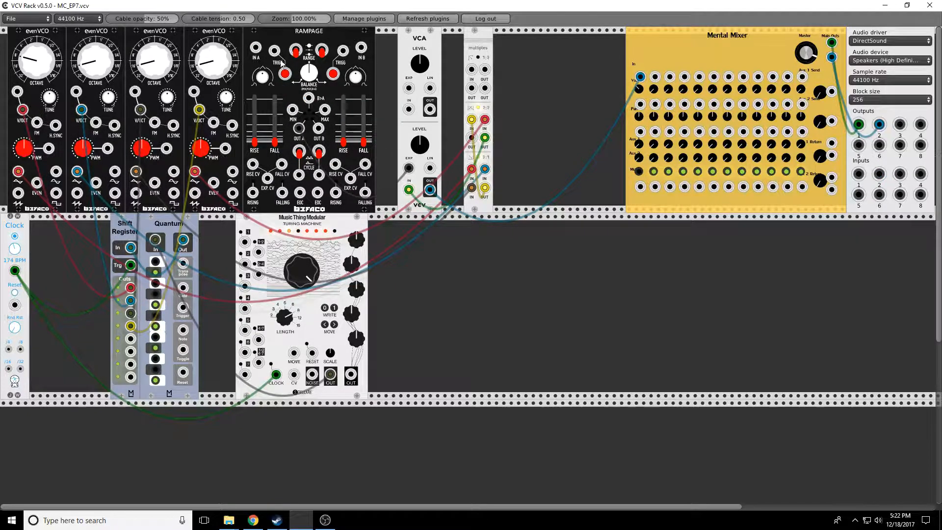
pyautogui.moveTo(274, 55); pyautogui.dragTo(17, 277)
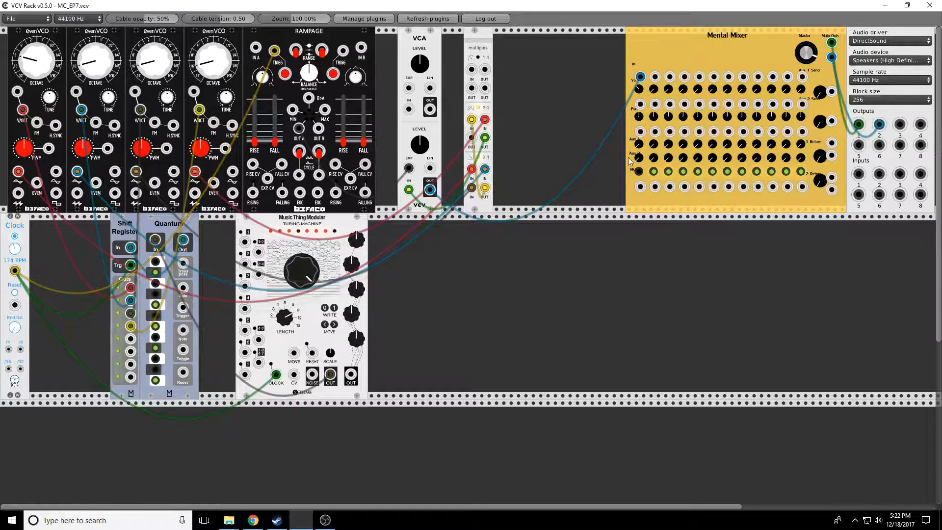
# - Adjust Rampage channel A's rise and fall sliders
pyautogui.click(638, 172)
pyautogui.moveTo(260, 136); pyautogui.dragTo(275, 120)
pyautogui.moveTo(257, 132); pyautogui.dragTo(257, 133)
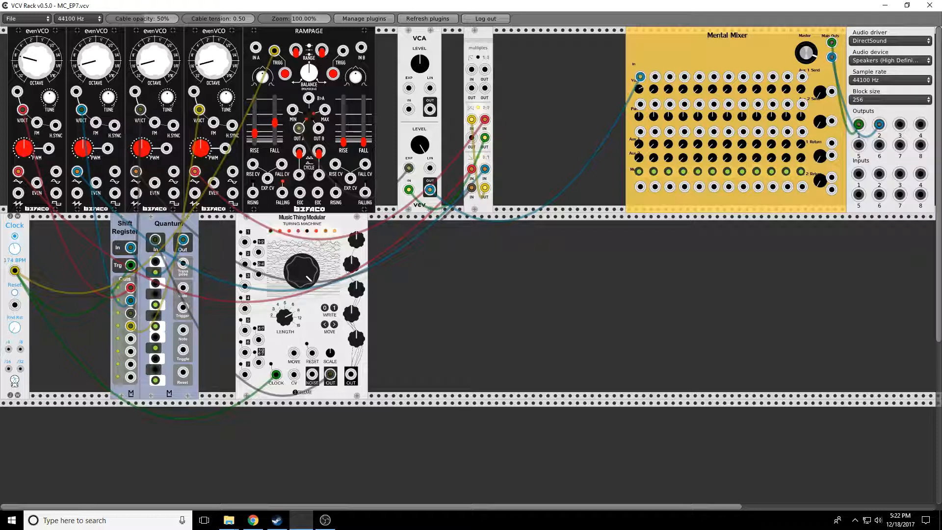
pyautogui.moveTo(292, 277); pyautogui.dragTo(293, 372)
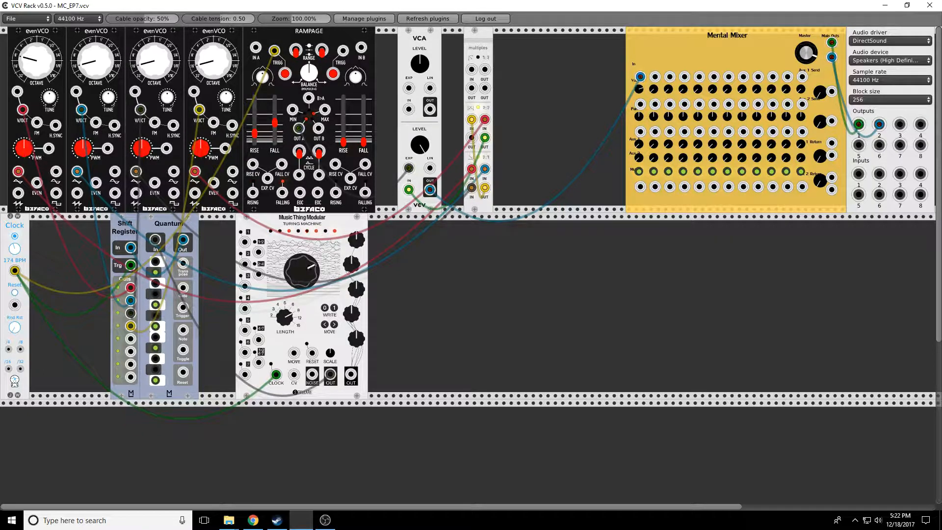
# - Search the module library for reverb and add the Autodafe reverb module next to the Multiples
pyautogui.rightClick(544, 81)
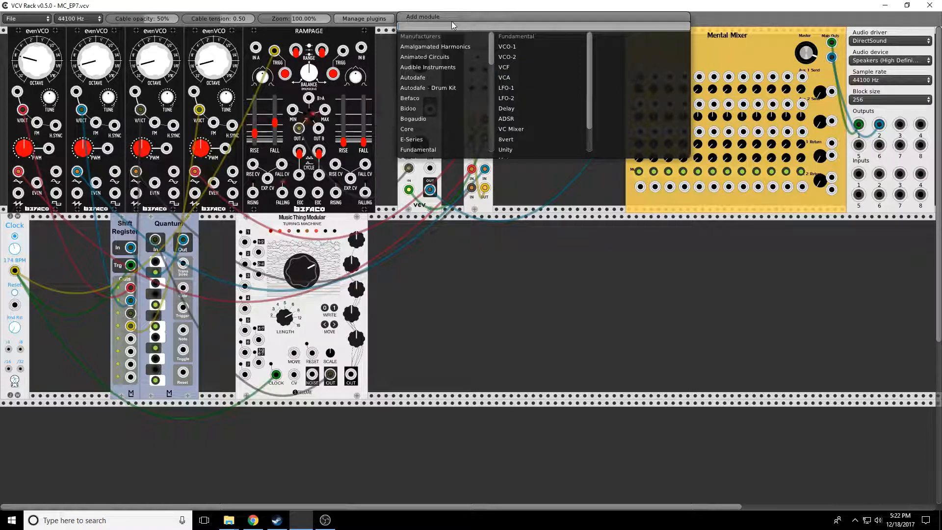
pyautogui.write('reverb')
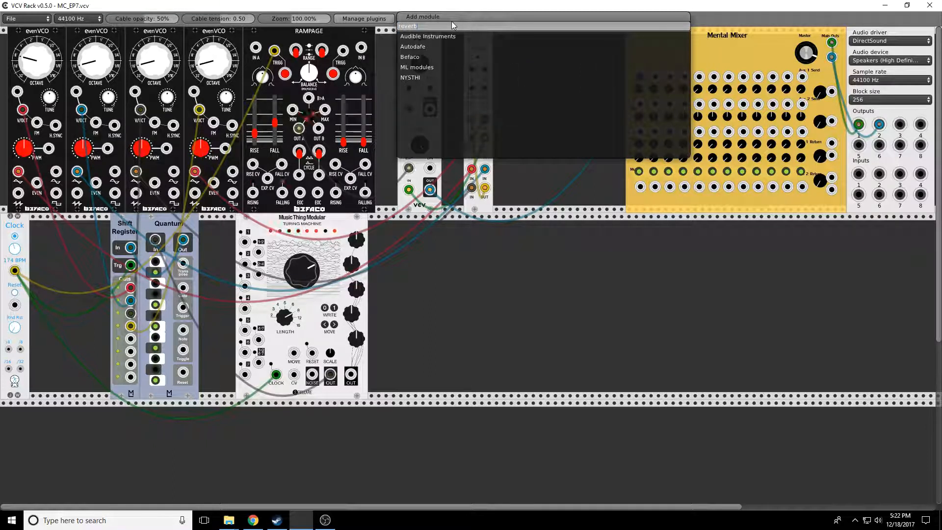
pyautogui.click(408, 75)
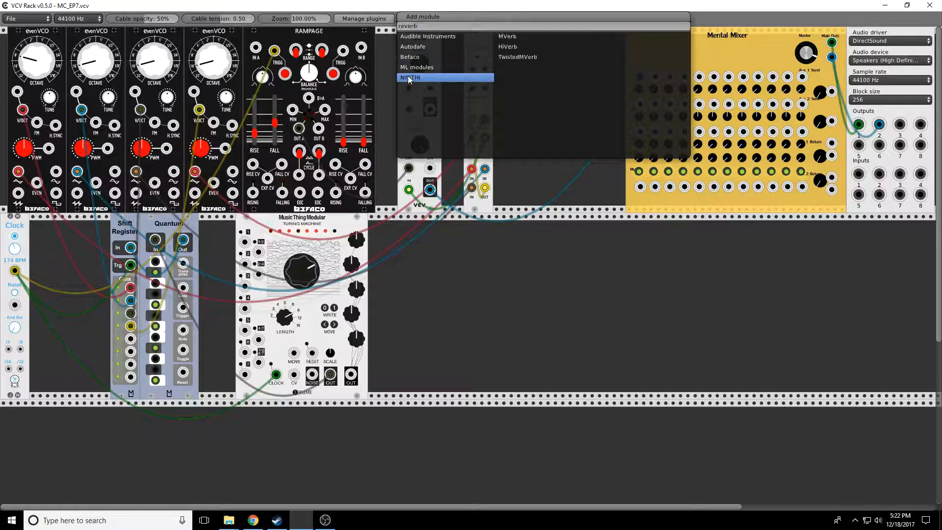
pyautogui.click(404, 65)
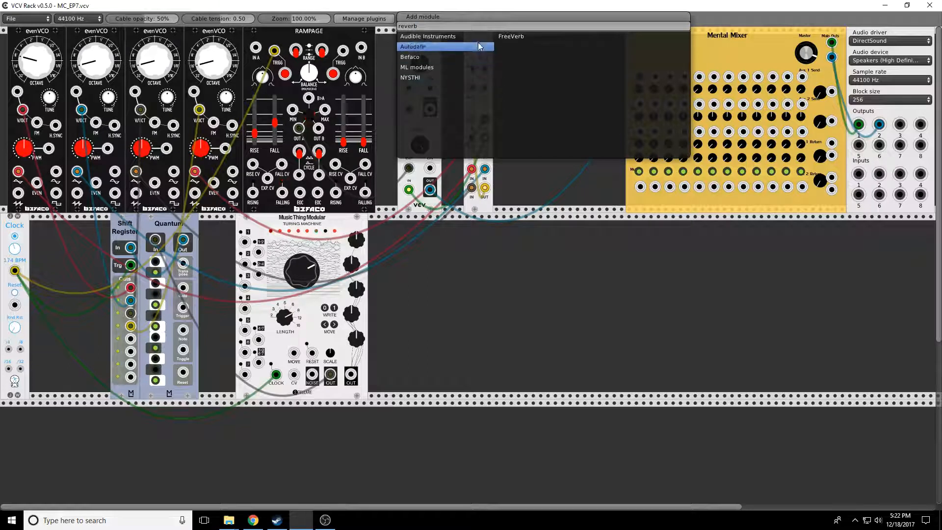
pyautogui.click(441, 48)
pyautogui.click(512, 34)
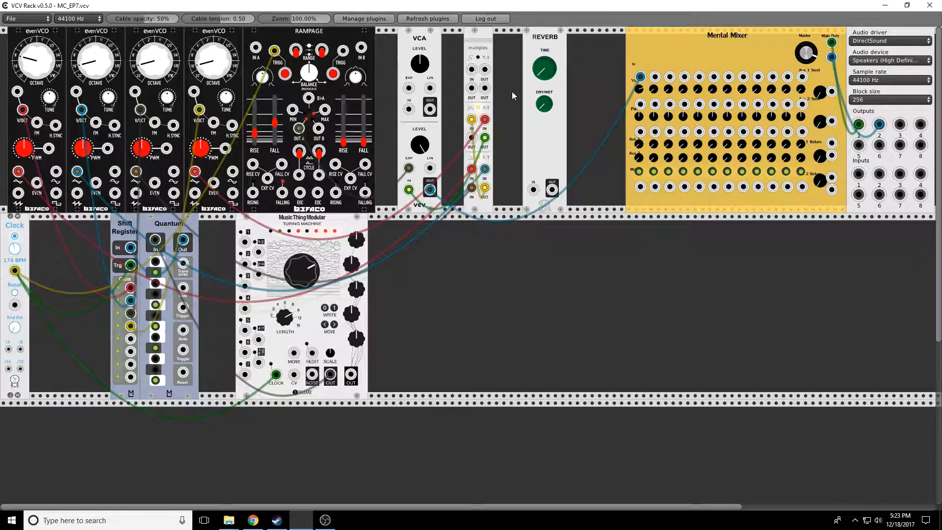
# - Route the VCA through the reverb into mixer channel 1 and turn up the reverb's time and dry/wet knobs
pyautogui.moveTo(641, 76)
pyautogui.mouseDown()
pyautogui.moveTo(533, 189)
pyautogui.moveTo(555, 188)
pyautogui.moveTo(640, 77)
pyautogui.mouseUp()
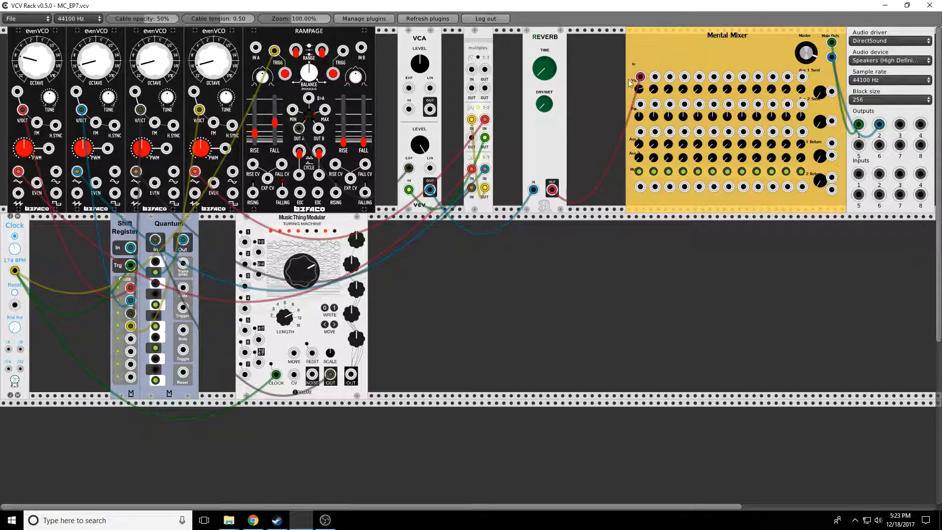
pyautogui.moveTo(545, 68); pyautogui.dragTo(545, 19)
pyautogui.moveTo(545, 108); pyautogui.dragTo(545, 59)
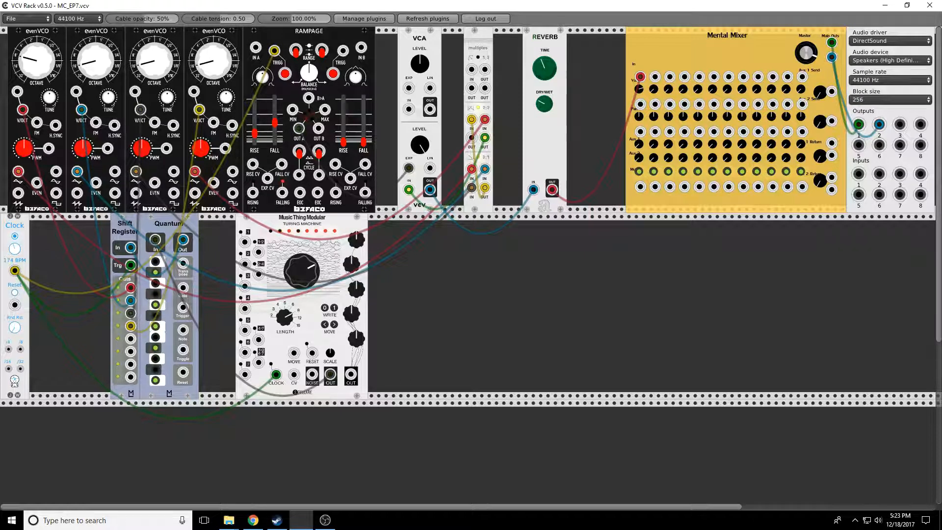
# - Shift the reverb, Multiples and VCA modules to the right
pyautogui.moveTo(548, 40)
pyautogui.mouseDown()
pyautogui.moveTo(562, 40)
pyautogui.moveTo(534, 40)
pyautogui.moveTo(556, 41)
pyautogui.mouseUp()
pyautogui.moveTo(486, 44); pyautogui.dragTo(522, 44)
pyautogui.moveTo(440, 44); pyautogui.dragTo(490, 37)
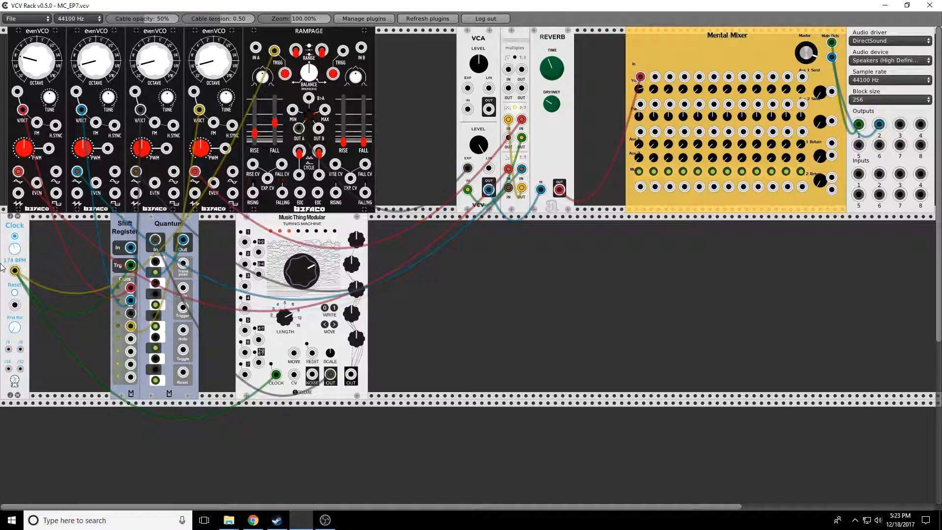
# - Raise the clock tempo to 345 BPM
pyautogui.moveTo(14, 248); pyautogui.dragTo(14, 207)
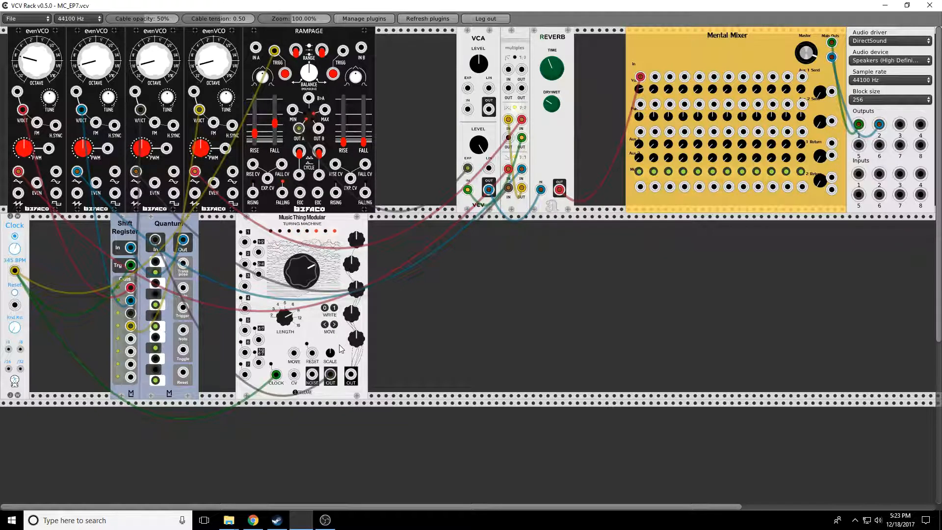
# - Move the Turing Machine right and add a Befaco Dual Atenuverter in the freed space
pyautogui.moveTo(326, 222); pyautogui.dragTo(353, 226)
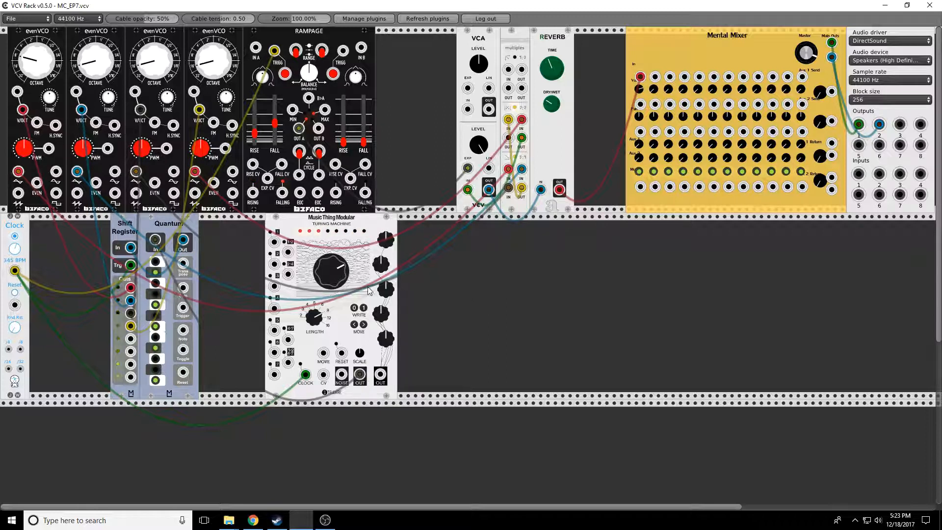
pyautogui.rightClick(238, 246)
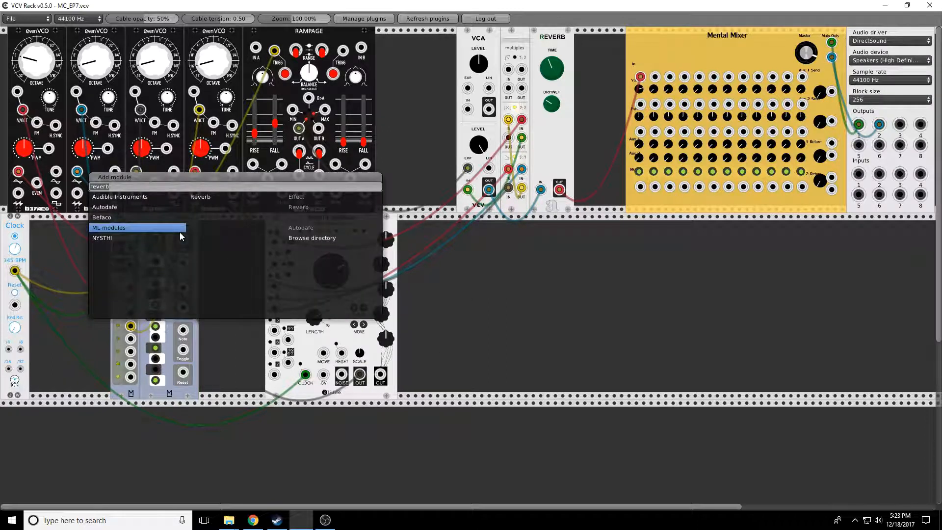
pyautogui.press('BackSpace')
pyautogui.press('BackSpace')
pyautogui.press('BackSpace')
pyautogui.press('BackSpace')
pyautogui.press('BackSpace')
pyautogui.press('BackSpace')
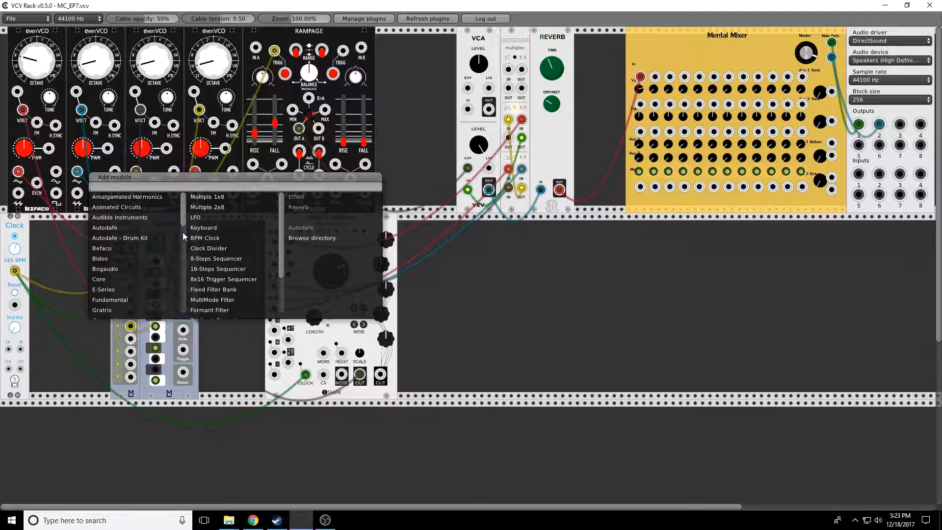
pyautogui.click(128, 248)
pyautogui.click(221, 272)
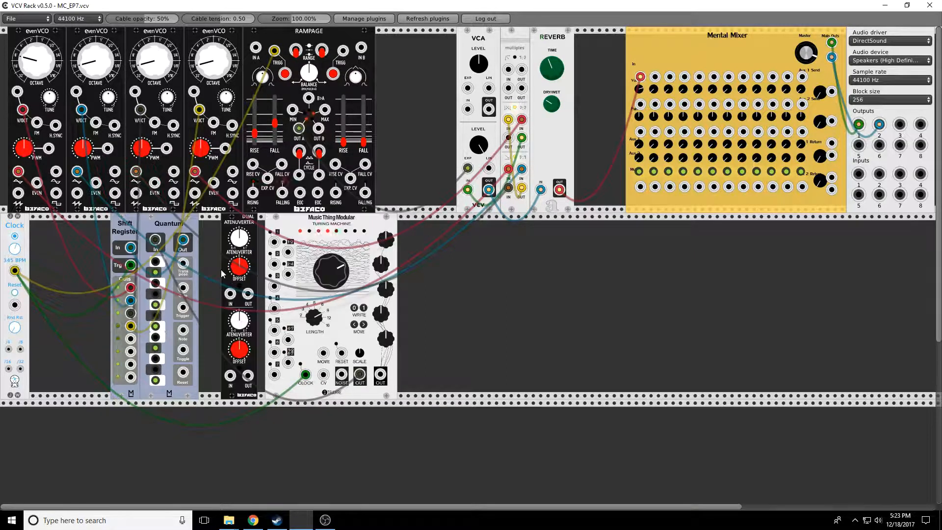
# - Patch the Turing Machine's output into the atenuverter's first input
pyautogui.moveTo(360, 375); pyautogui.dragTo(248, 294)
pyautogui.moveTo(361, 375); pyautogui.dragTo(230, 294)
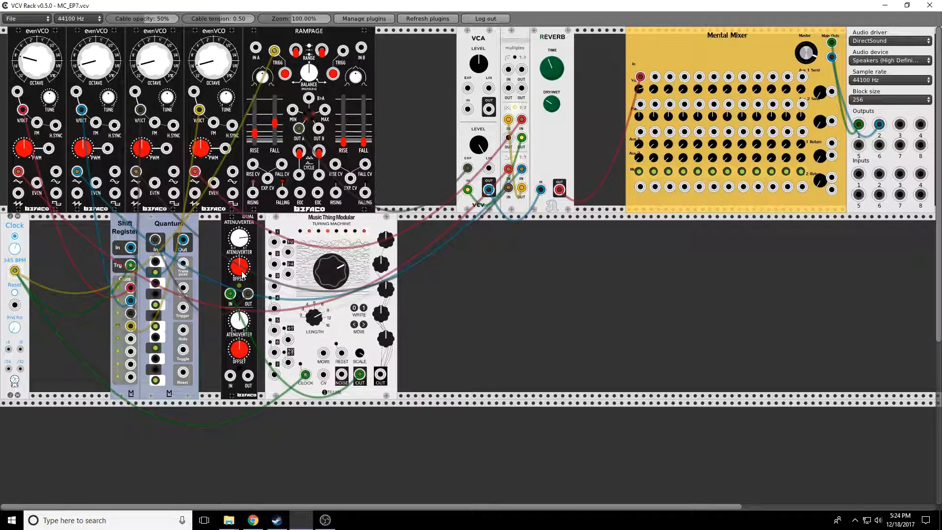
# - Adjust the first atenuverter channel's offset and nudge the Turing Machine's main knob
pyautogui.moveTo(239, 270); pyautogui.dragTo(239, 258)
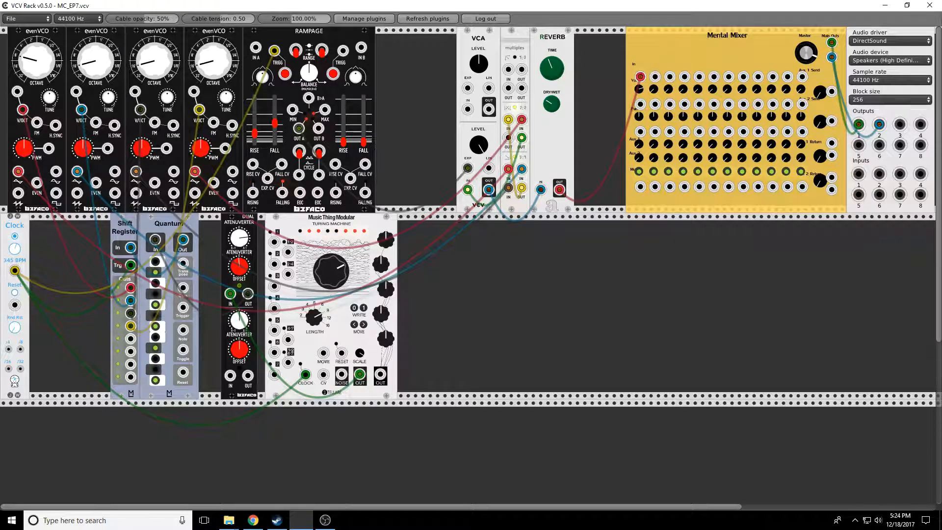
pyautogui.moveTo(336, 277); pyautogui.dragTo(336, 268)
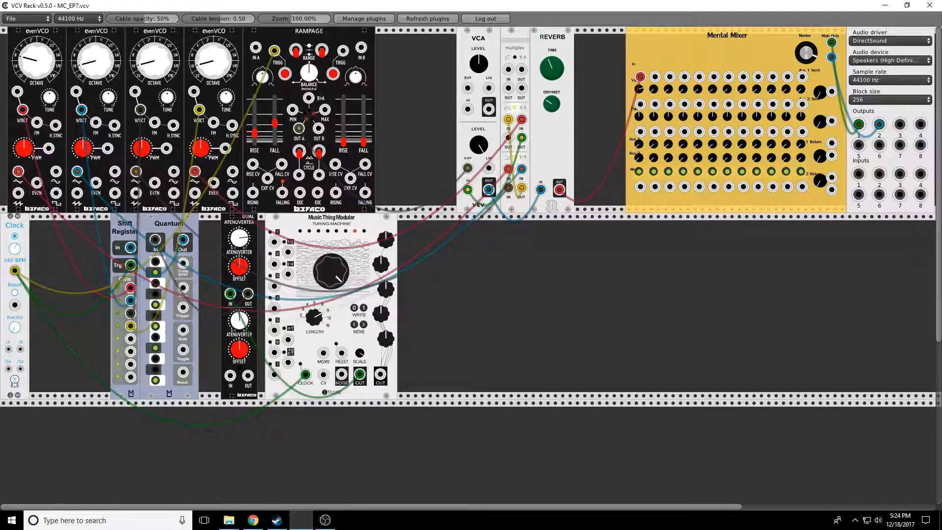
pyautogui.moveTo(240, 268); pyautogui.dragTo(240, 267)
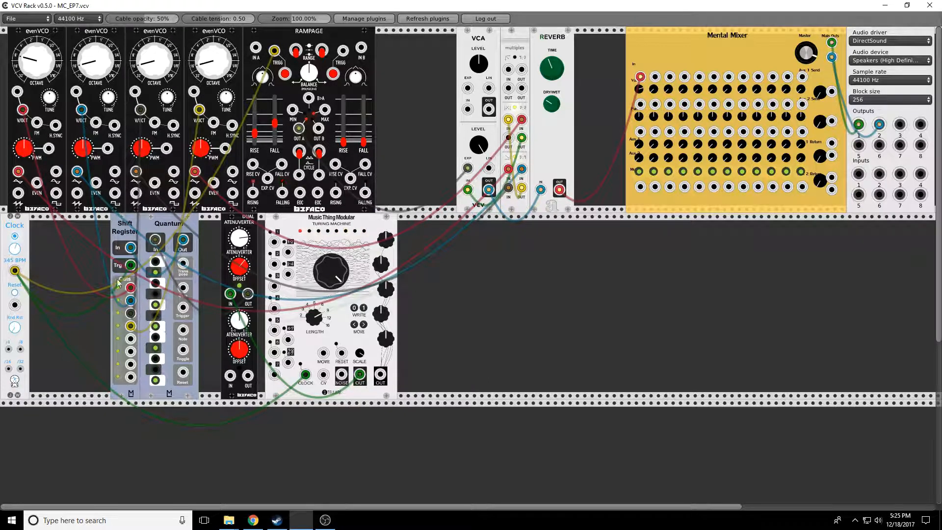
# - Add a Mental Clock Divider beside the clock and patch the clock output into it
pyautogui.rightClick(57, 254)
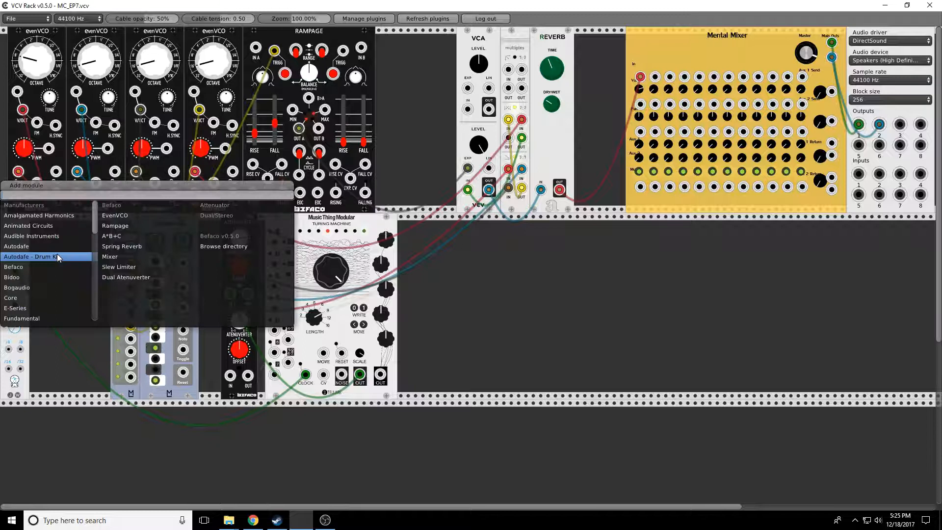
pyautogui.moveTo(96, 214); pyautogui.dragTo(96, 302)
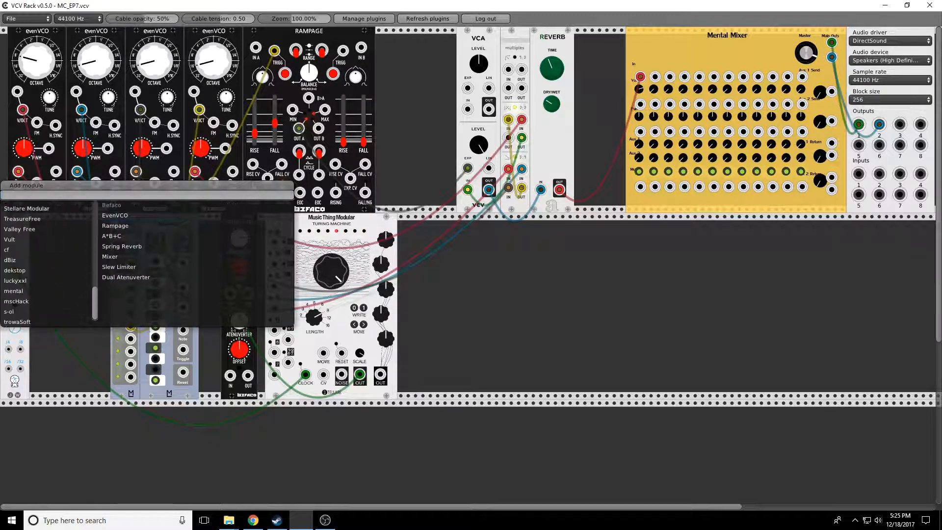
pyautogui.click(15, 293)
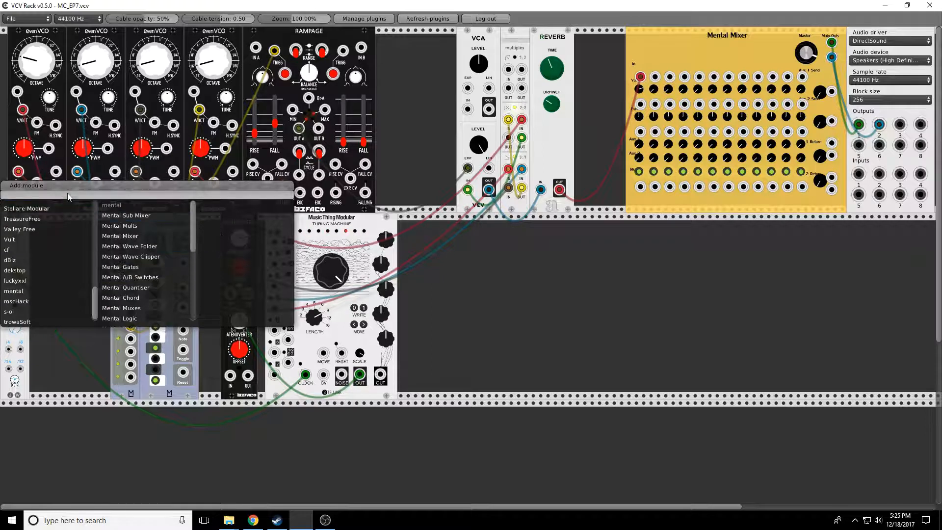
pyautogui.write('clock')
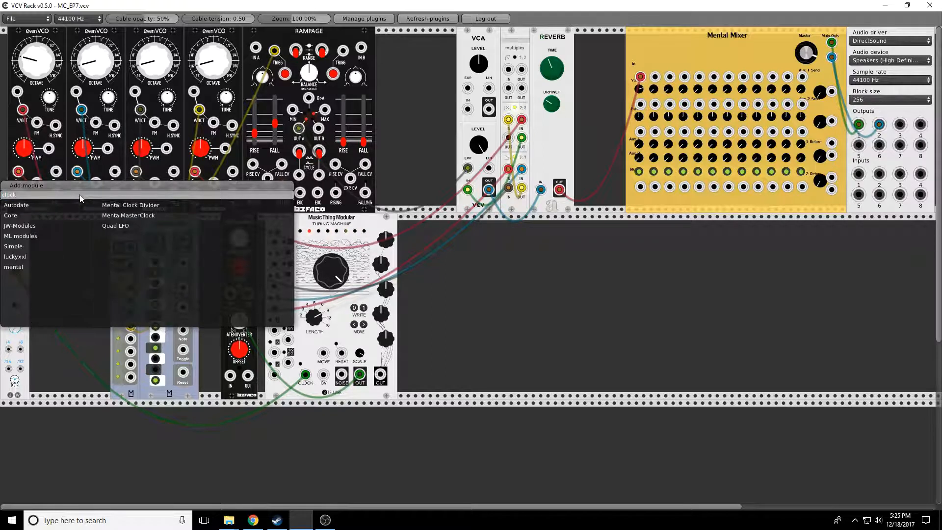
pyautogui.write(' di')
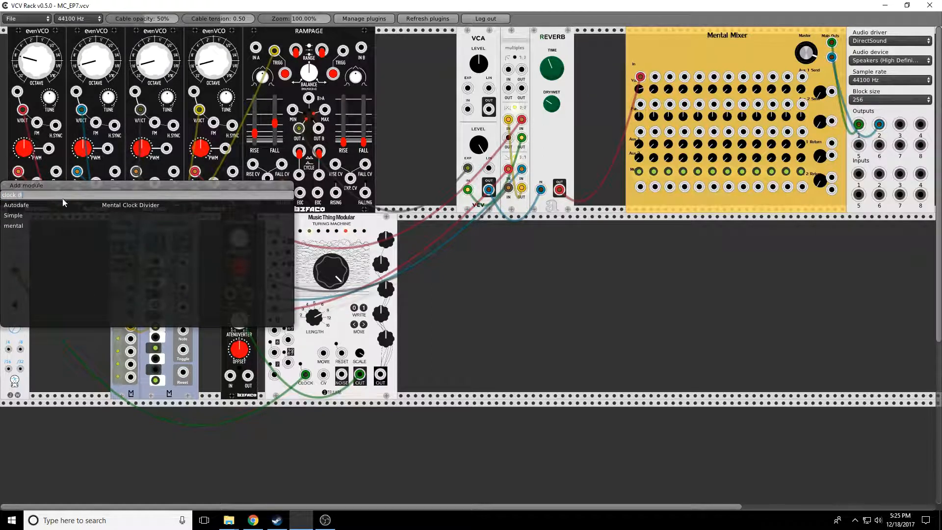
pyautogui.click(110, 208)
pyautogui.moveTo(51, 229); pyautogui.dragTo(14, 270)
# - Duplicate the fourth evenVCO and place the copy in the lower row
pyautogui.rightClick(208, 36)
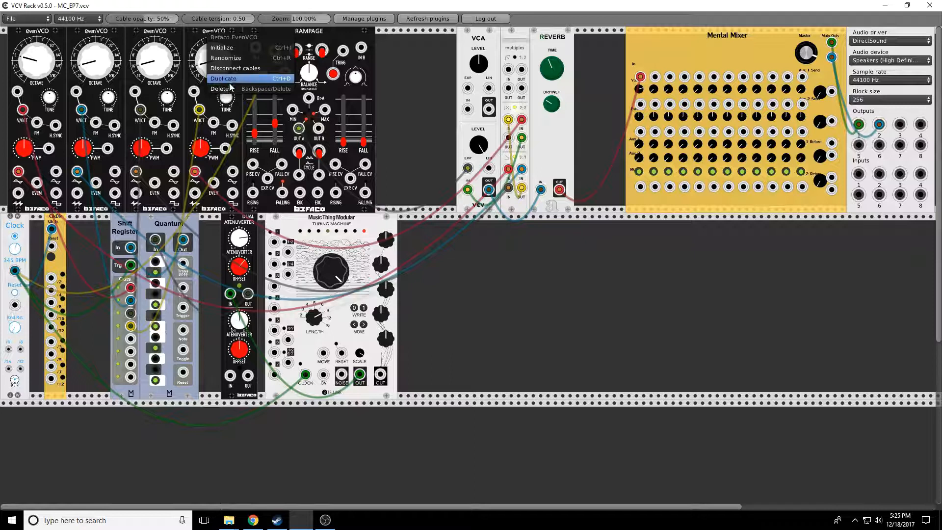
pyautogui.click(265, 79)
pyautogui.moveTo(422, 41); pyautogui.dragTo(520, 255)
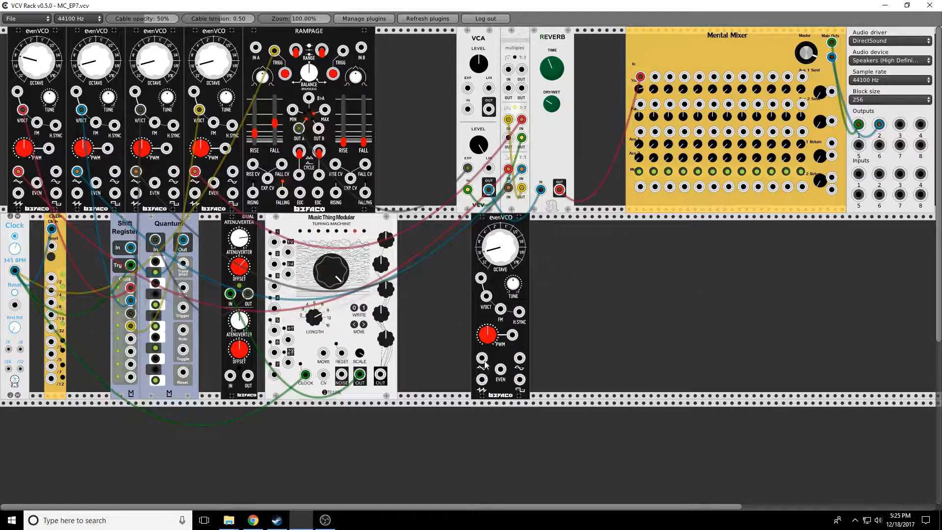
# - Add a Sequential Switch 8 to 1 module in the lower row
pyautogui.rightClick(607, 268)
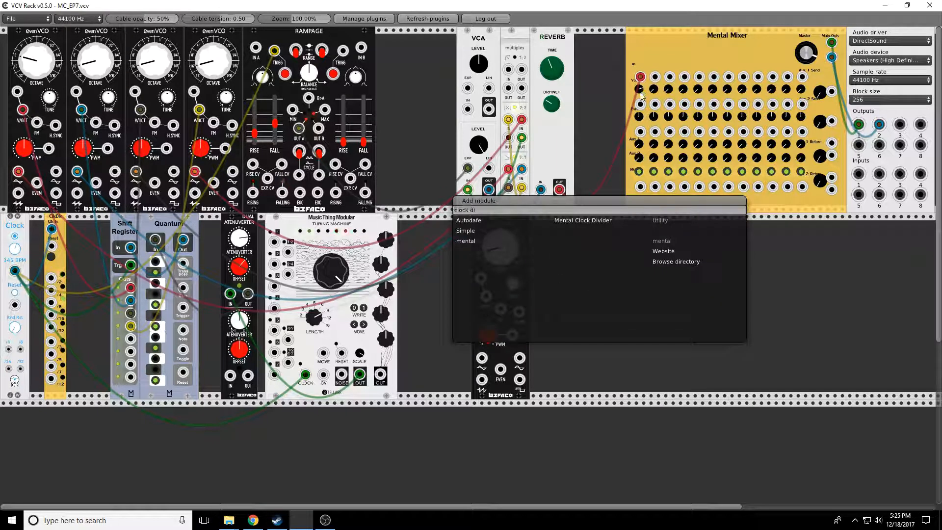
pyautogui.press('Escape')
pyautogui.click(639, 171)
pyautogui.rightClick(589, 236)
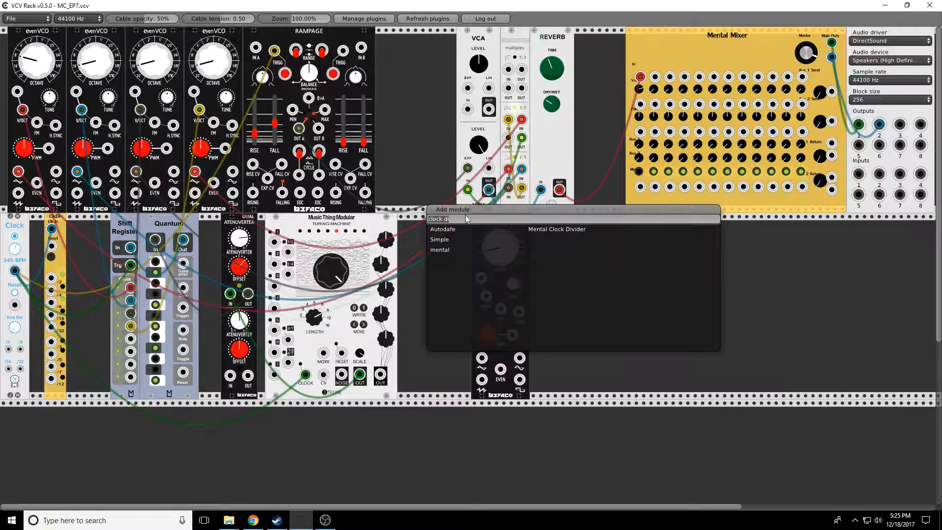
pyautogui.write('swit')
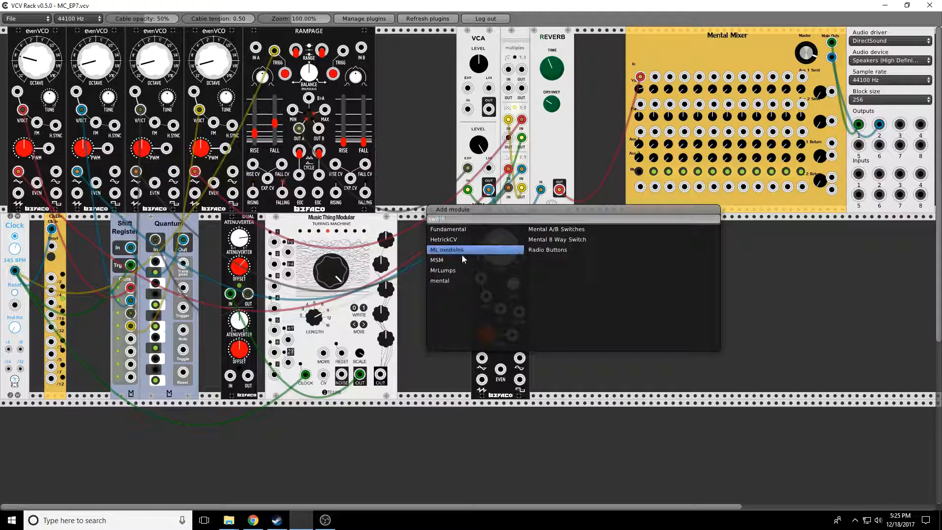
pyautogui.write('ch')
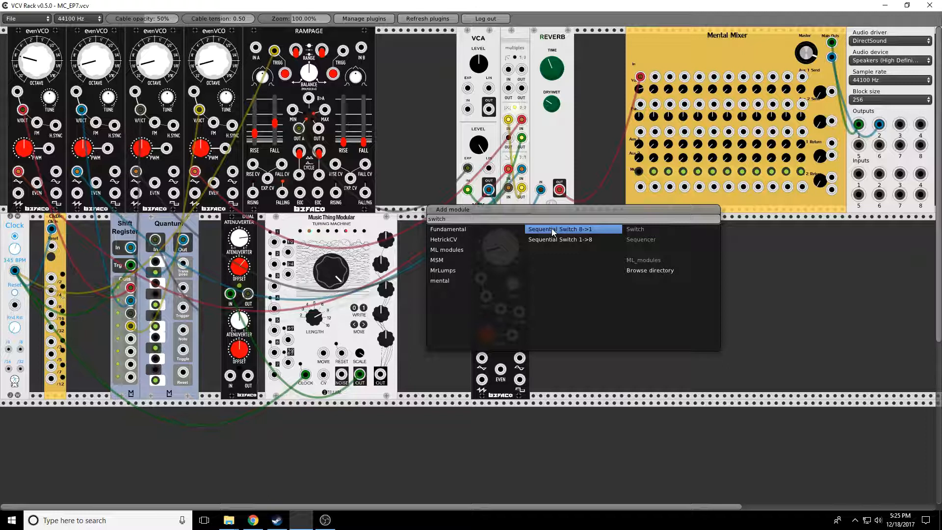
pyautogui.click(553, 229)
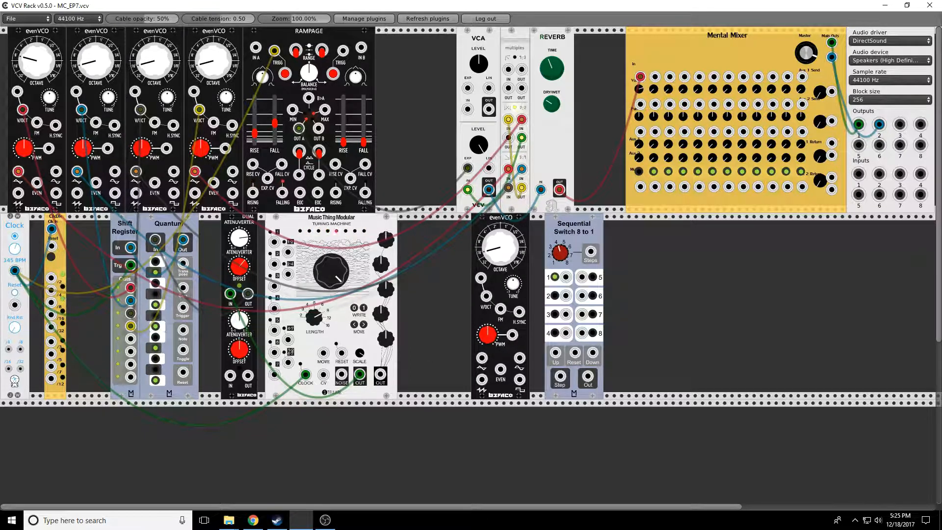
# - Add a Constants module between the Turing Machine and the new evenVCO
pyautogui.rightClick(431, 273)
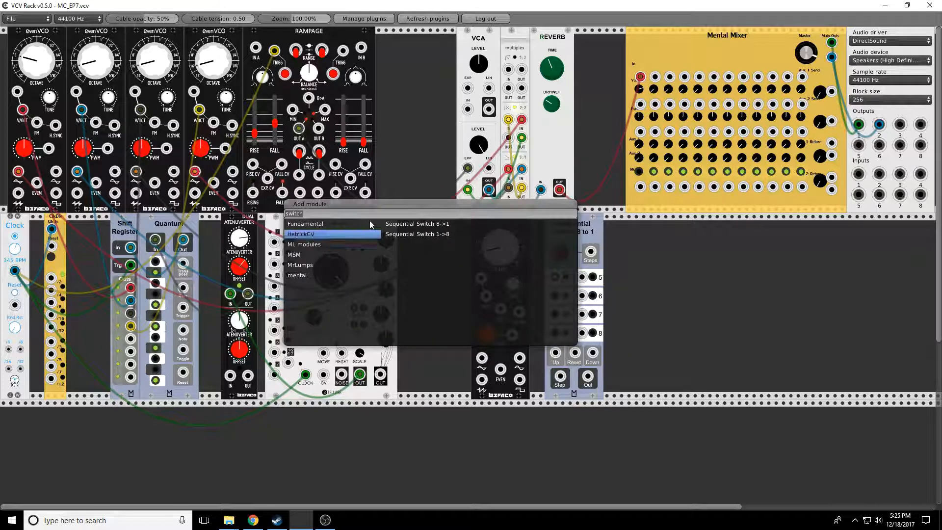
pyautogui.press('BackSpace')
pyautogui.press('BackSpace')
pyautogui.press('BackSpace')
pyautogui.press('BackSpace')
pyautogui.press('BackSpace')
pyautogui.press('BackSpace')
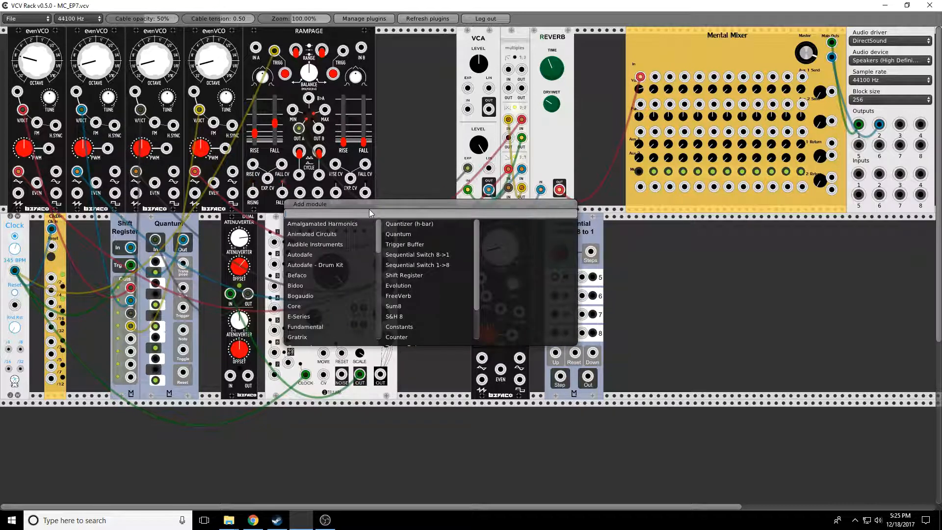
pyautogui.write('constanc')
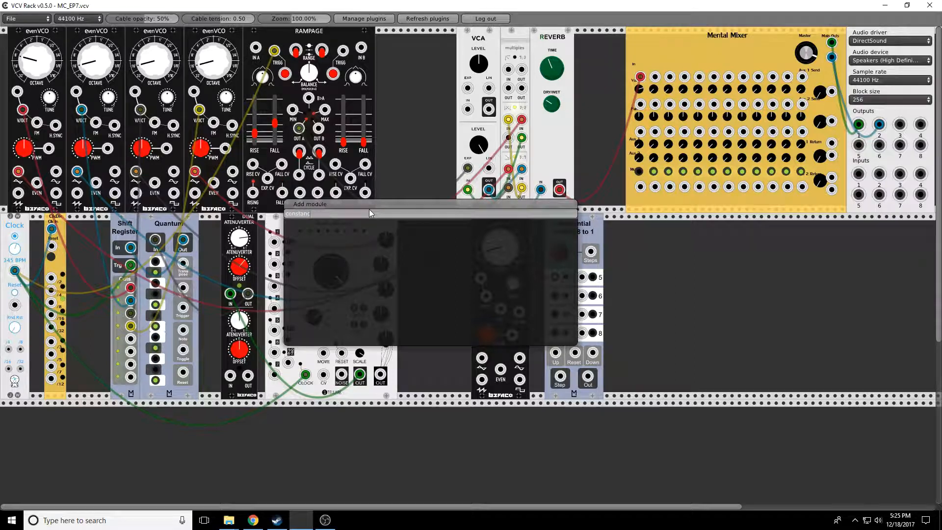
pyautogui.press('BackSpace')
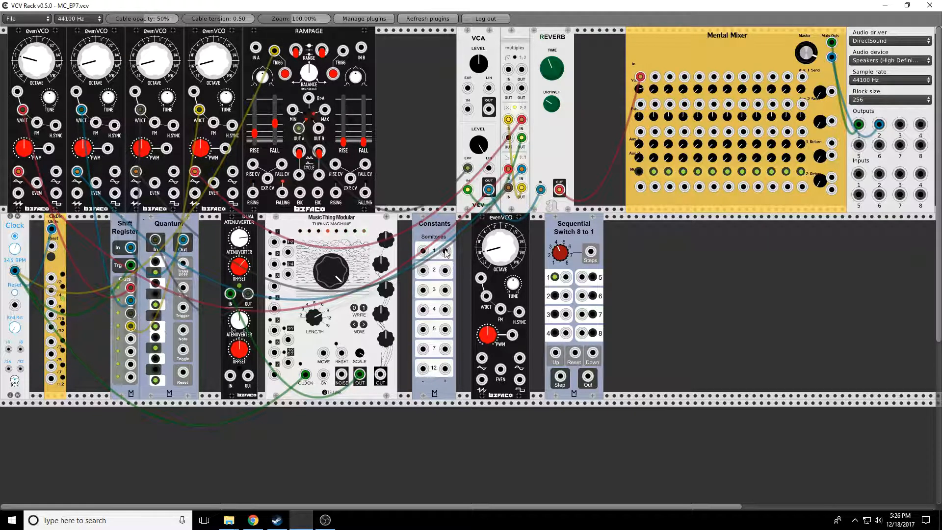
# - Shift the Sequential Switch slightly right and patch the clock divider output into its Step input
pyautogui.moveTo(592, 222); pyautogui.dragTo(613, 229)
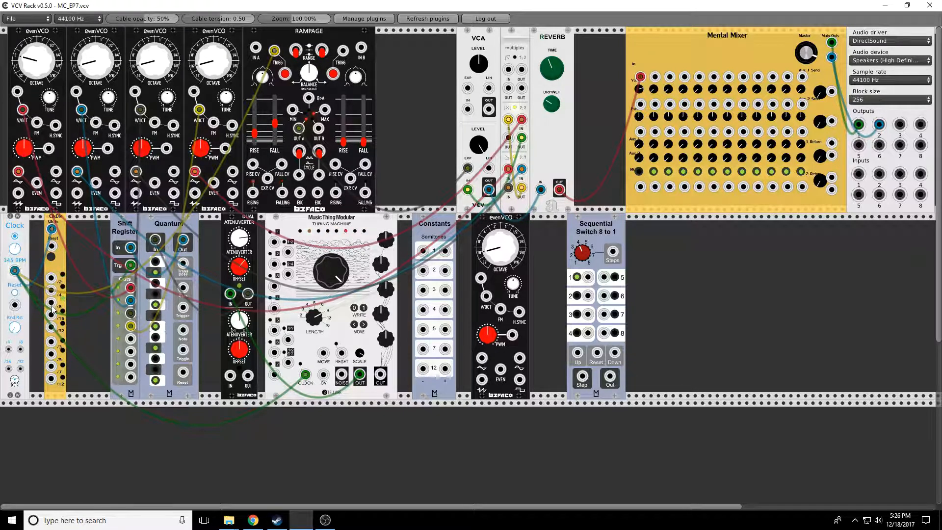
pyautogui.moveTo(51, 314); pyautogui.dragTo(583, 377)
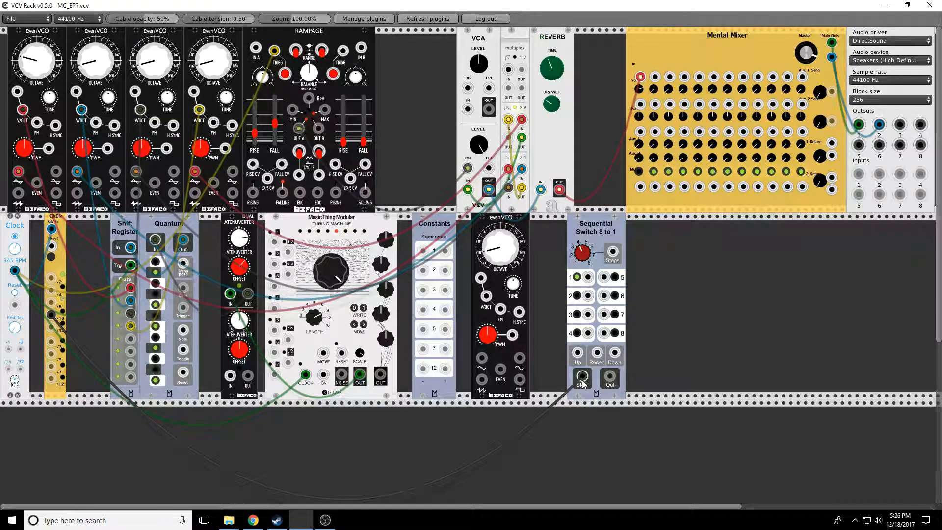
# - Patch the lower evenVCO's output into mixer channel 2 and the switch's Out into the evenVCO's V/OCT input
pyautogui.moveTo(482, 358); pyautogui.dragTo(655, 77)
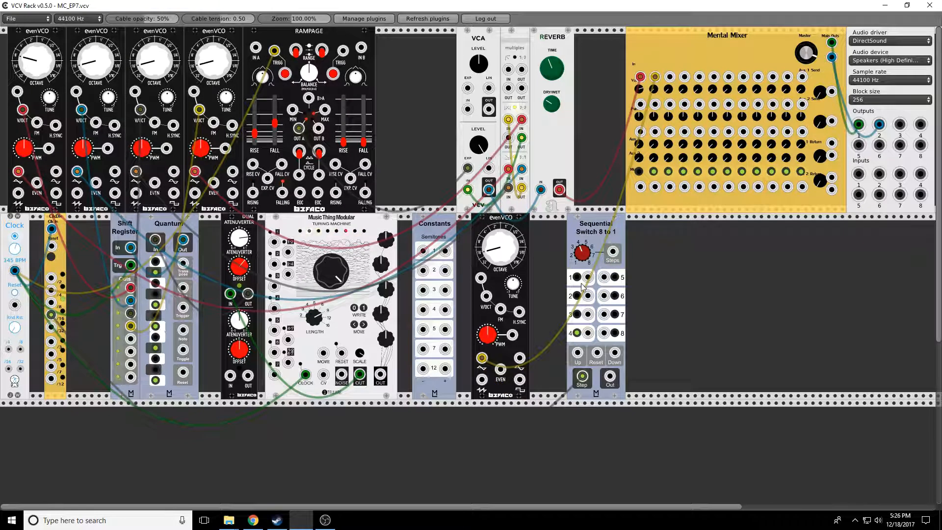
pyautogui.moveTo(588, 278)
pyautogui.mouseDown()
pyautogui.moveTo(571, 295)
pyautogui.moveTo(489, 297)
pyautogui.moveTo(589, 296)
pyautogui.mouseUp()
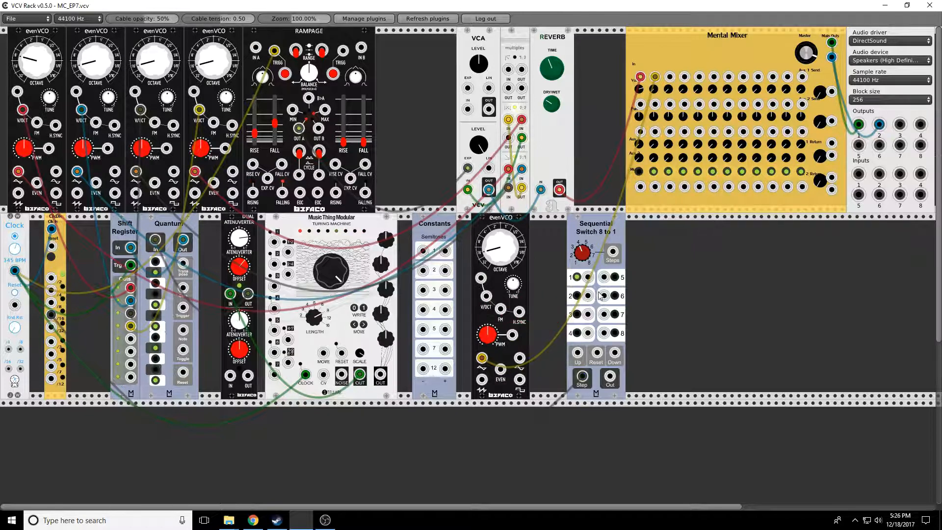
pyautogui.moveTo(610, 377); pyautogui.dragTo(485, 296)
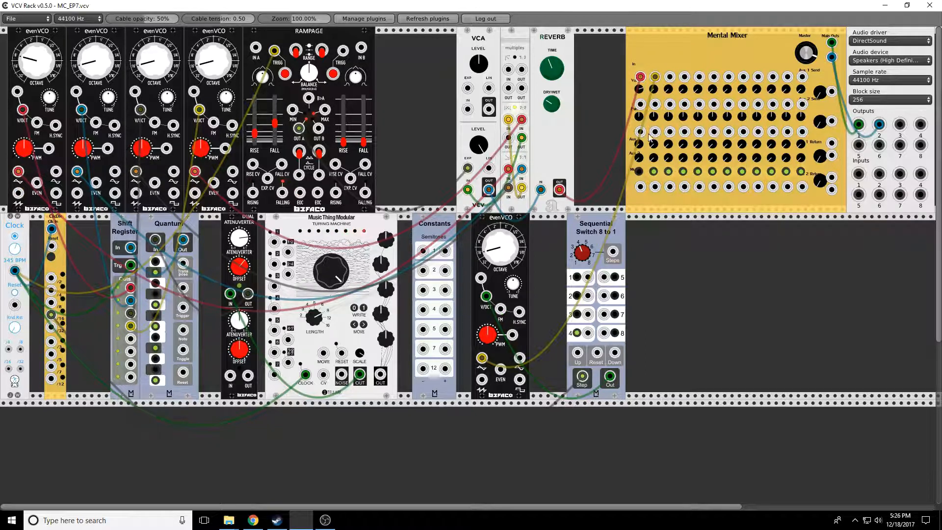
pyautogui.click(640, 171)
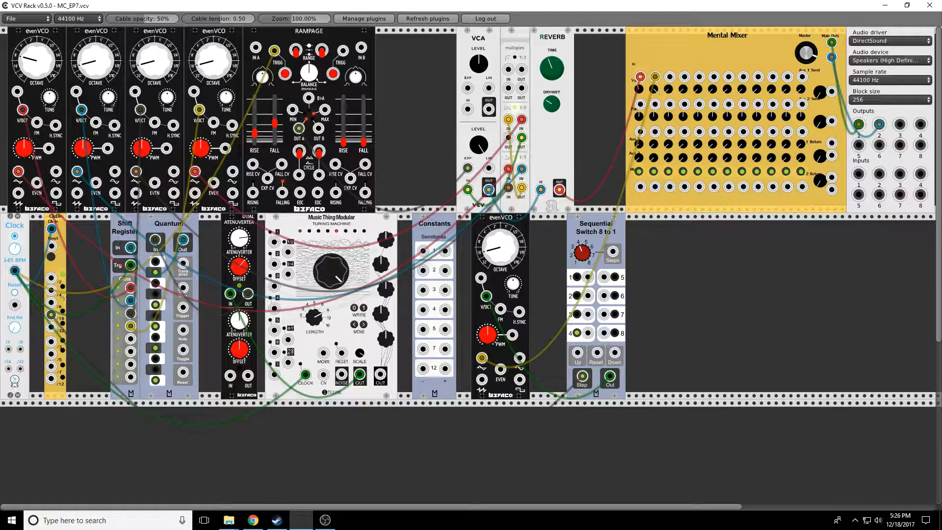
pyautogui.moveTo(576, 277); pyautogui.dragTo(655, 76)
# - Adjust the second attenuverter and patch Constants semitone outputs 2, 4, 5 and 7 into switch inputs 1 to 4
pyautogui.moveTo(238, 325); pyautogui.dragTo(238, 211)
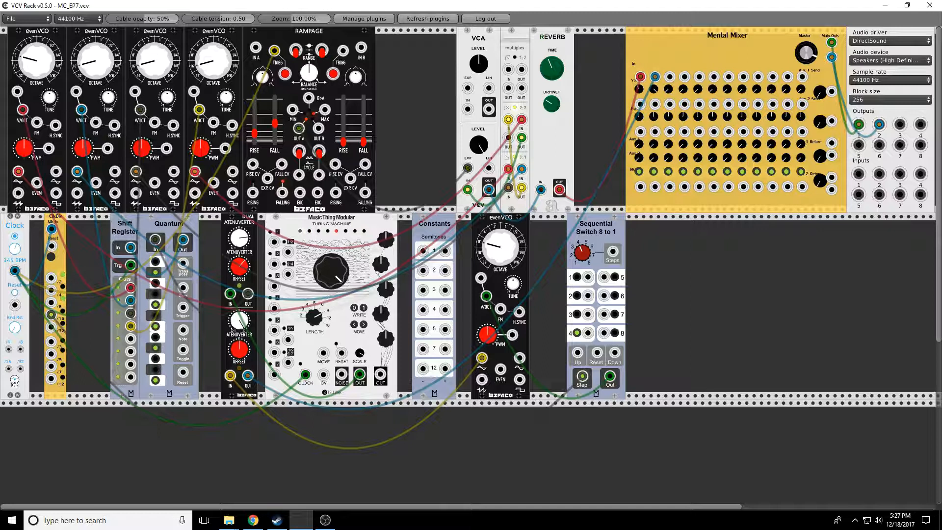
pyautogui.moveTo(498, 255); pyautogui.dragTo(498, 253)
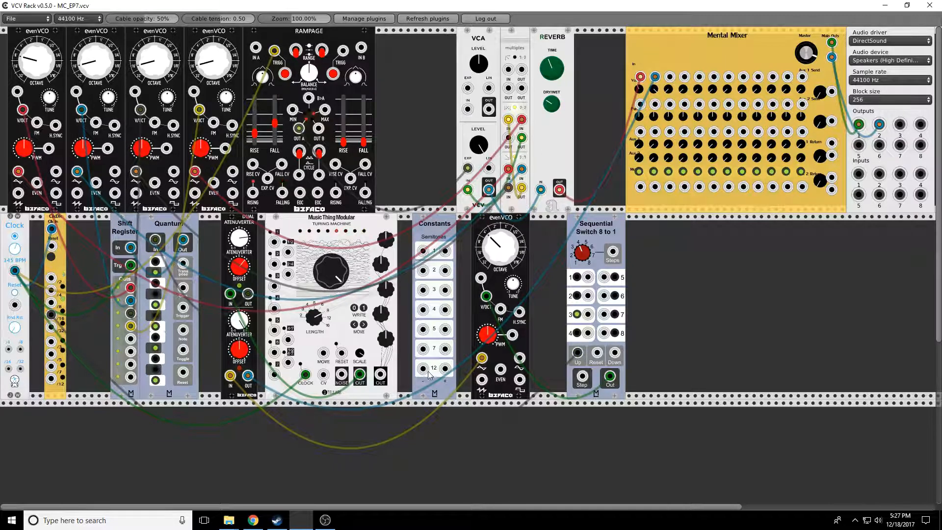
pyautogui.moveTo(588, 296); pyautogui.dragTo(423, 295)
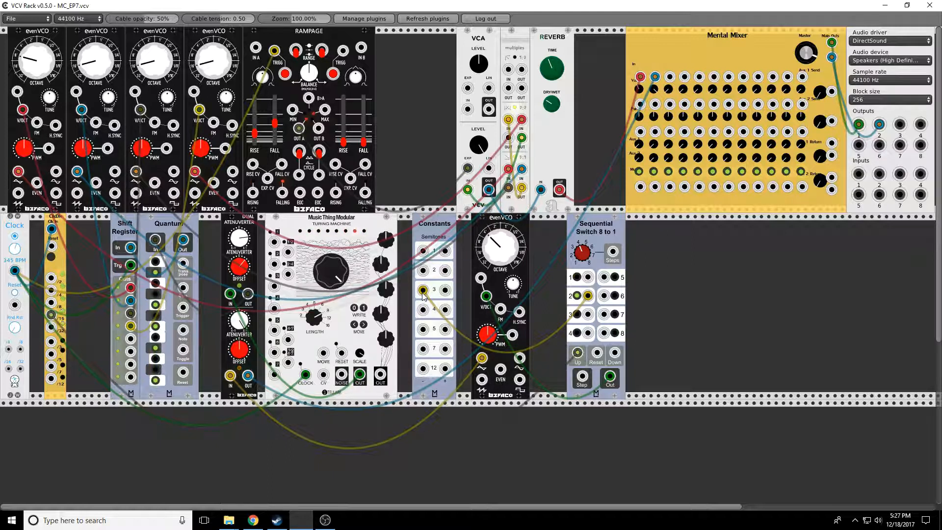
pyautogui.moveTo(425, 291); pyautogui.dragTo(425, 272)
pyautogui.moveTo(588, 315); pyautogui.dragTo(423, 309)
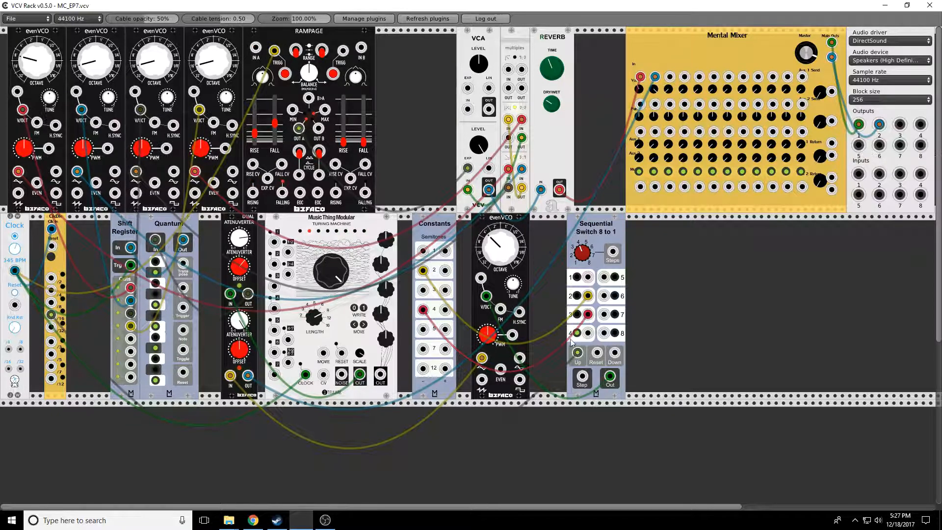
pyautogui.moveTo(587, 334); pyautogui.dragTo(423, 349)
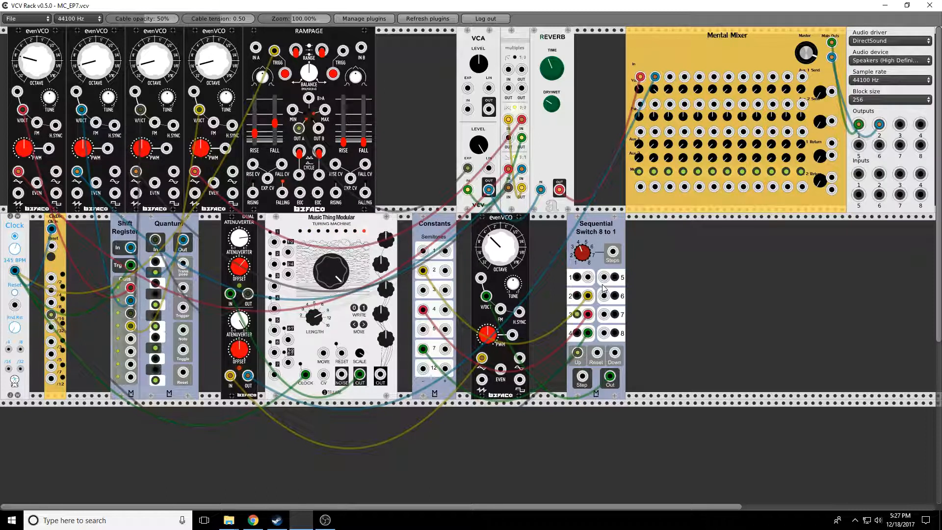
pyautogui.moveTo(423, 309); pyautogui.dragTo(424, 330)
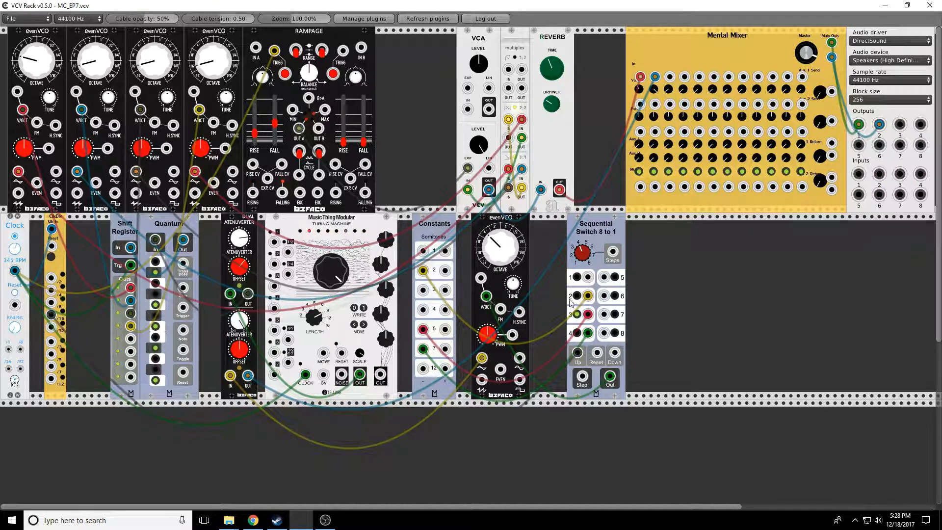
# - Rearrange the Constants cables so the switch inputs draw from semitones 2, 4, 7 and 12, tweaking the attenuverter offset
pyautogui.moveTo(607, 225); pyautogui.dragTo(675, 226)
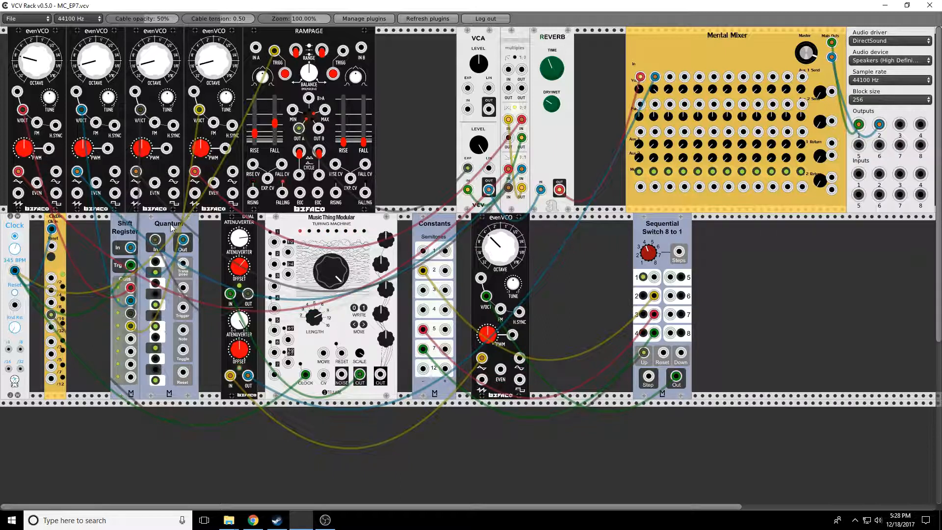
pyautogui.moveTo(658, 230); pyautogui.dragTo(588, 235)
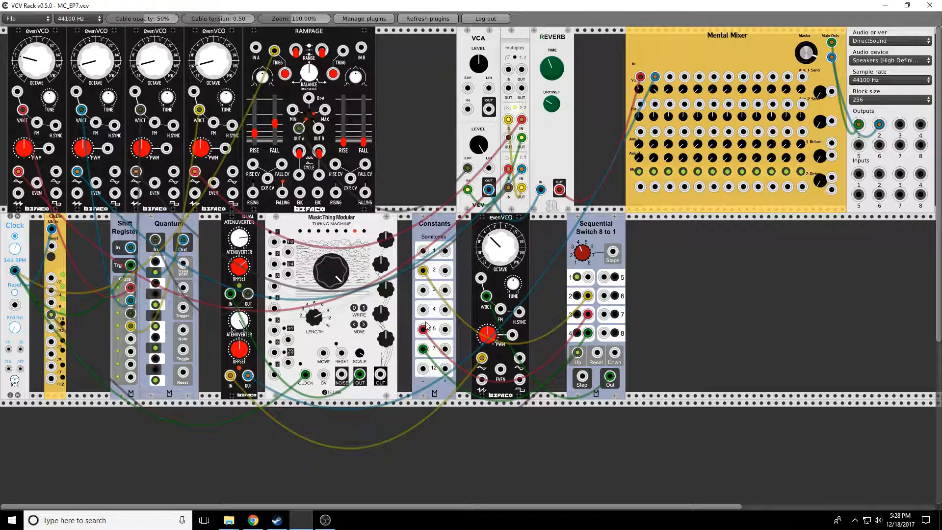
pyautogui.moveTo(423, 349); pyautogui.dragTo(423, 368)
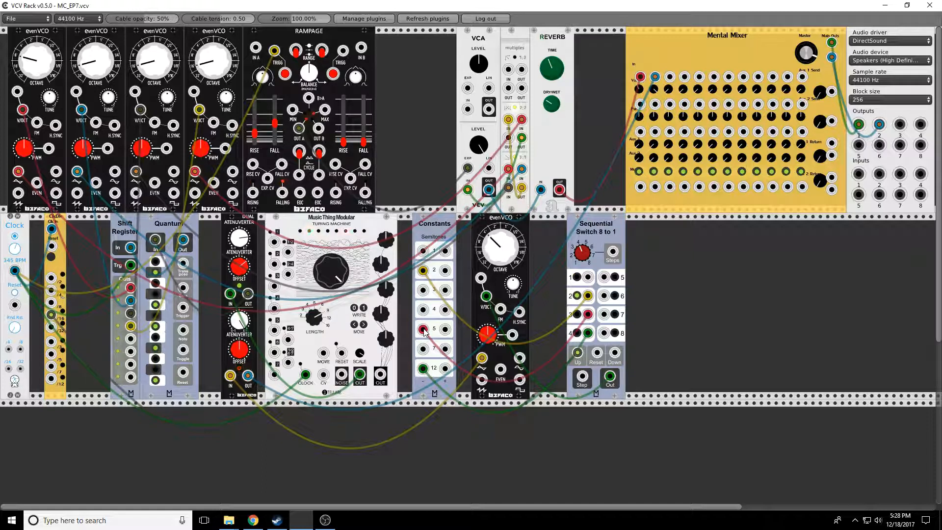
pyautogui.moveTo(424, 330)
pyautogui.mouseDown()
pyautogui.moveTo(422, 310)
pyautogui.moveTo(422, 349)
pyautogui.mouseUp()
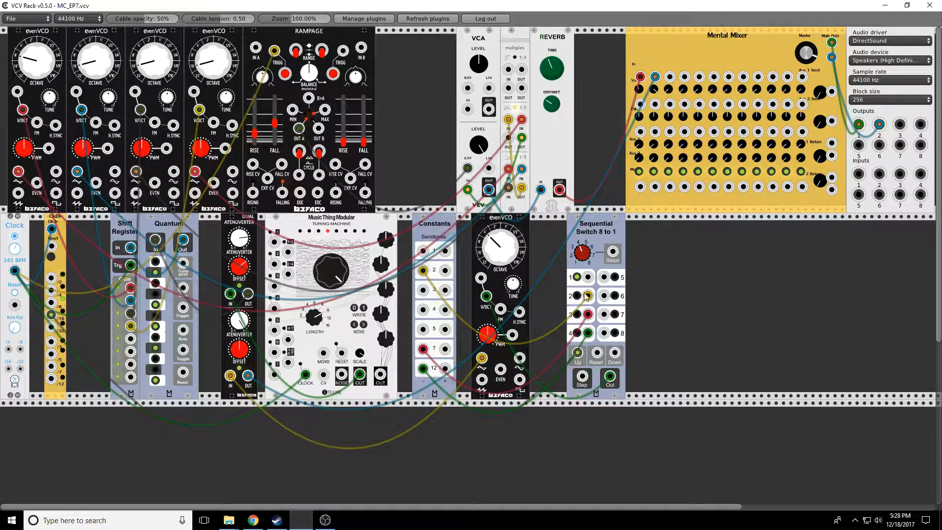
pyautogui.moveTo(240, 265); pyautogui.dragTo(241, 250)
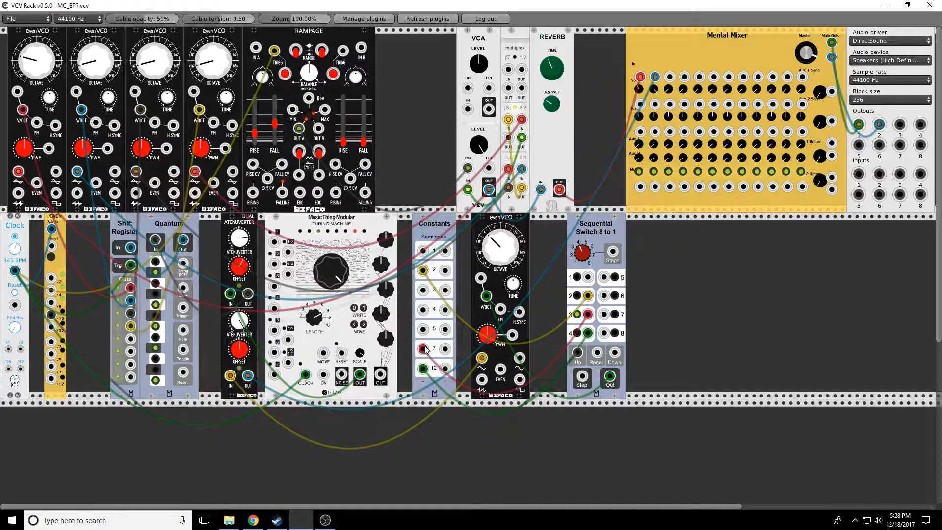
pyautogui.moveTo(423, 367); pyautogui.dragTo(424, 312)
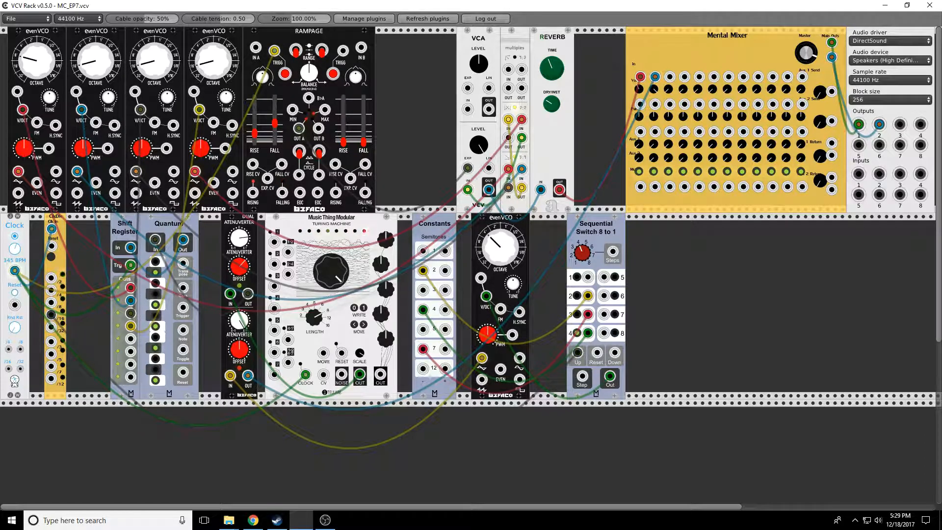
# - Duplicate the lower evenVCO and place the copy to the right of the Sequential Switch
pyautogui.rightClick(480, 228)
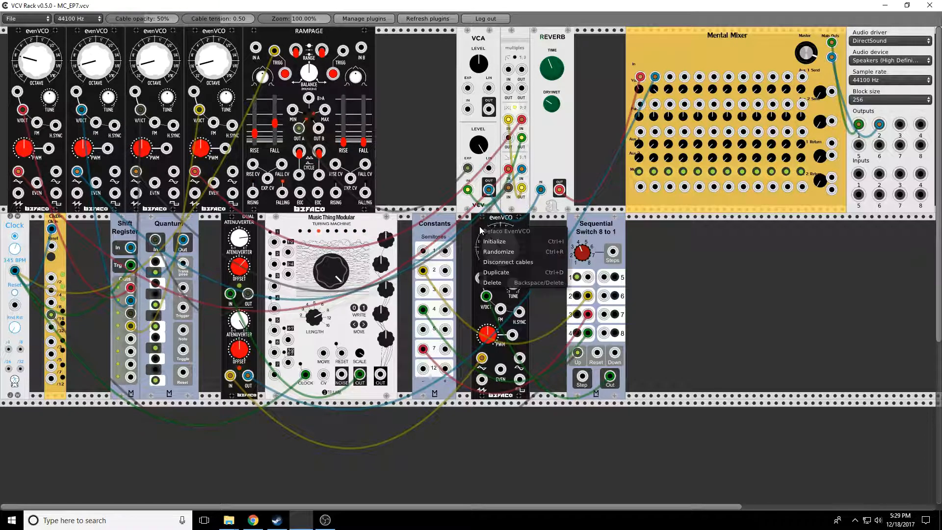
pyautogui.click(495, 274)
pyautogui.moveTo(651, 233); pyautogui.dragTo(693, 324)
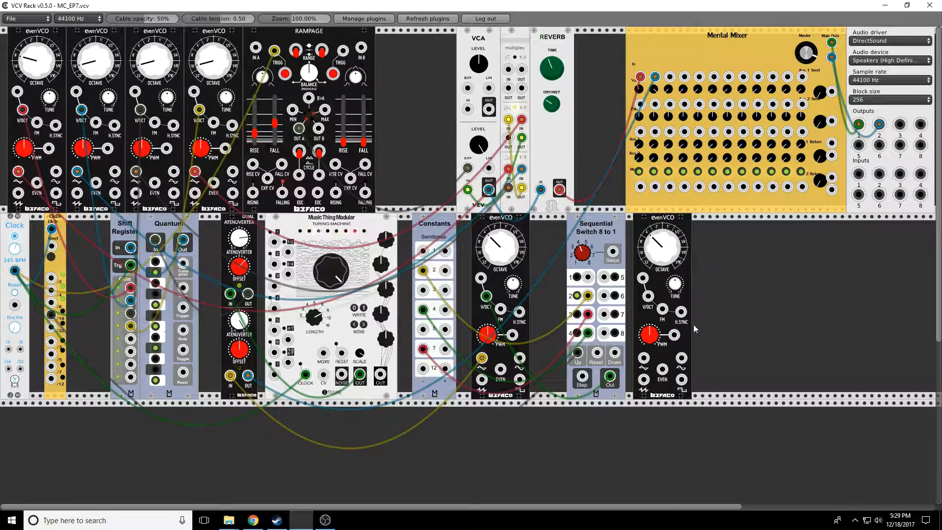
# - Add a Fundamental VCA module beside the new evenVCO
pyautogui.rightClick(735, 293)
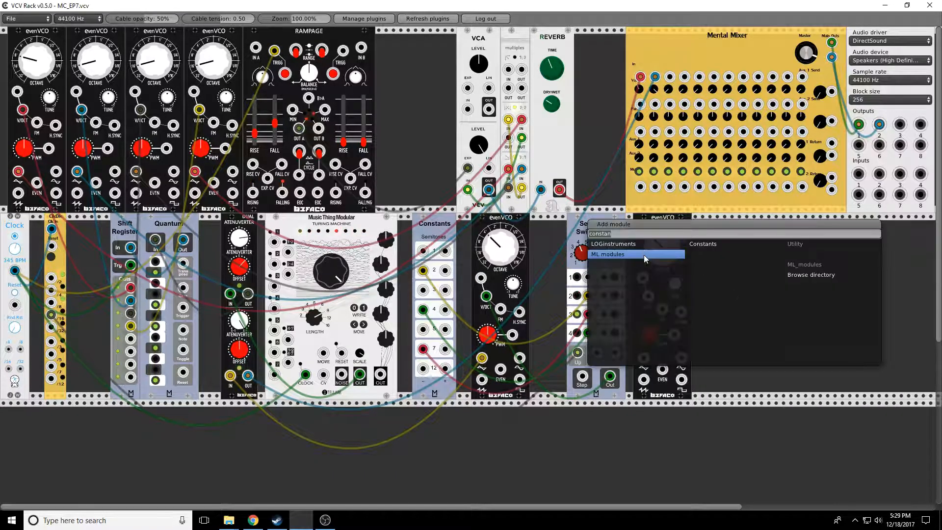
pyautogui.press('BackSpace')
pyautogui.press('BackSpace')
pyautogui.press('BackSpace')
pyautogui.press('BackSpace')
pyautogui.press('BackSpace')
pyautogui.press('BackSpace')
pyautogui.press('BackSpace')
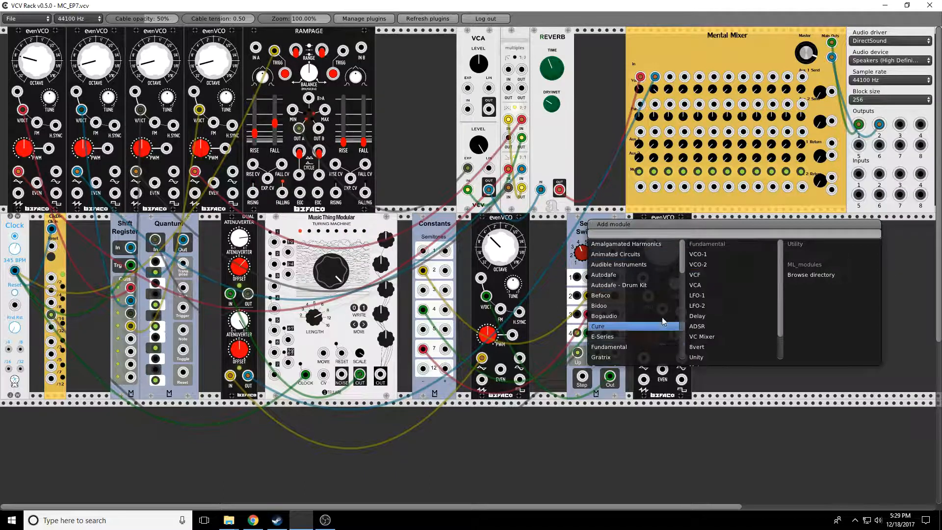
pyautogui.click(707, 285)
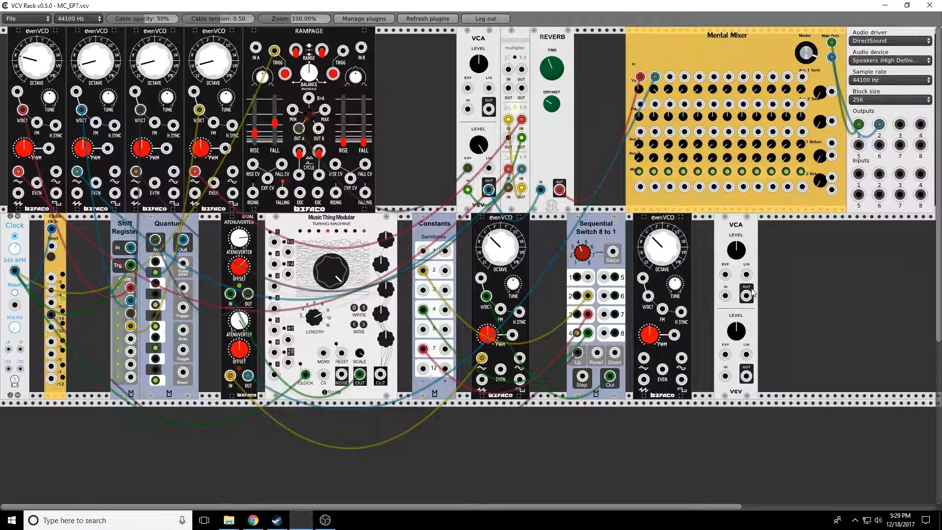
# - Add the Vult Lateralus diode ladder filter next to the new VCA
pyautogui.rightClick(790, 249)
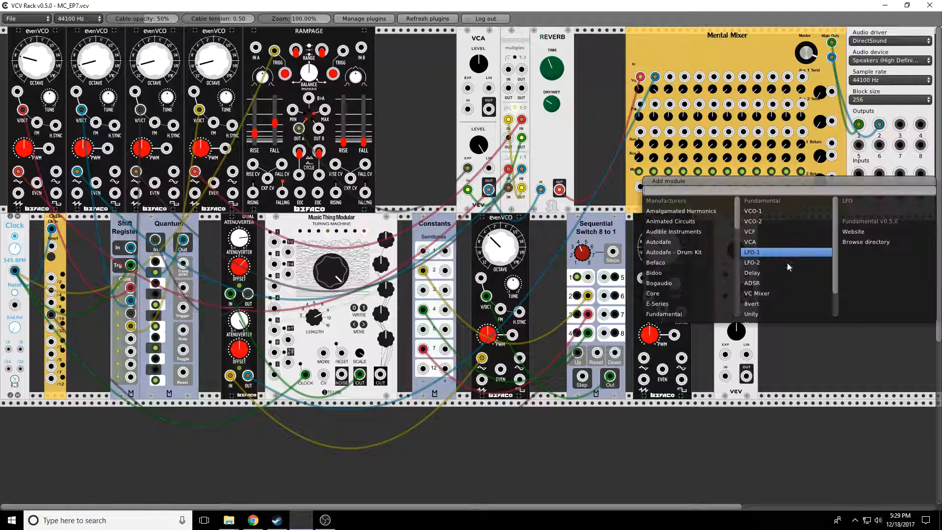
pyautogui.scroll(-10, 738, 231)
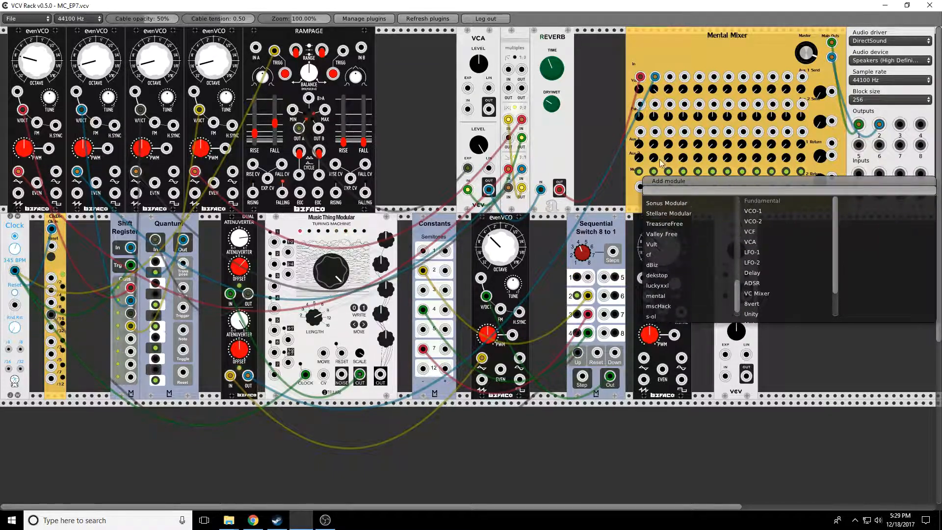
pyautogui.click(660, 244)
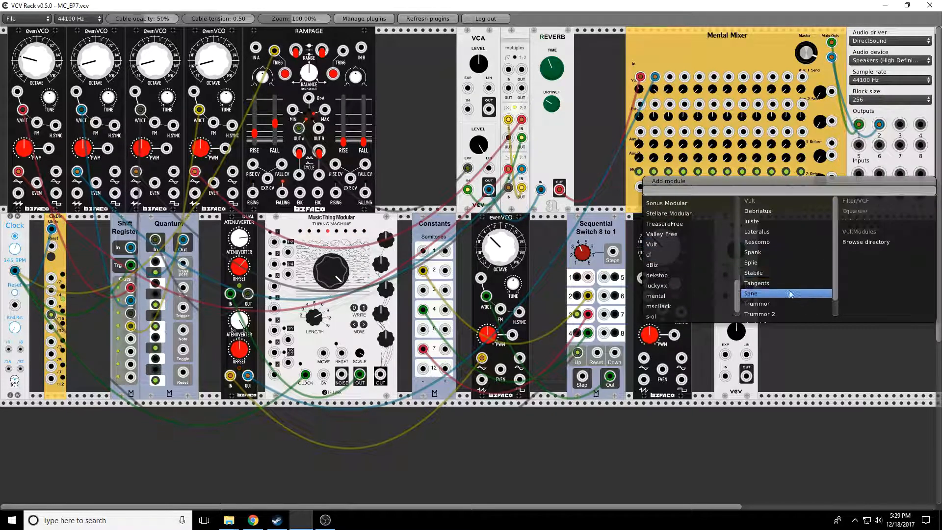
pyautogui.click(770, 232)
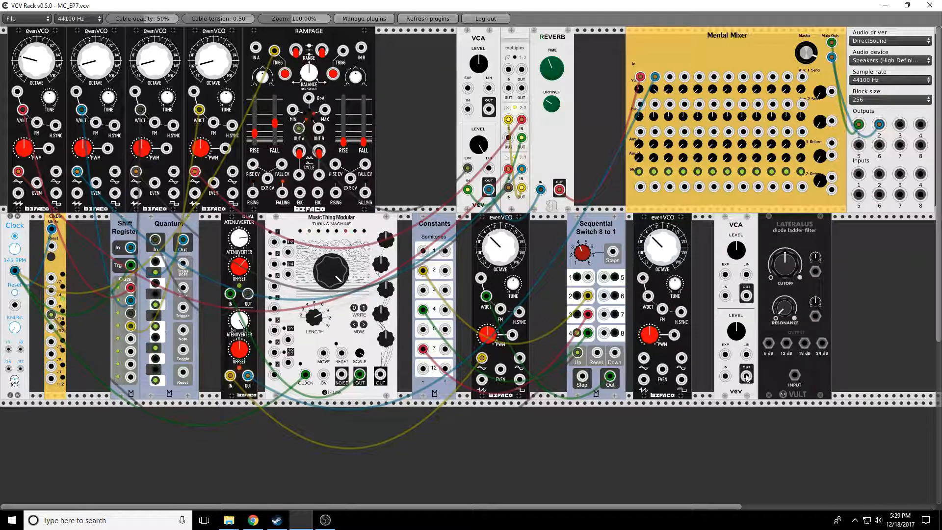
# - Patch the new evenVCO into mixer channel 3 and Rampage's second envelope into the lower VCA's CV input
pyautogui.moveTo(644, 360); pyautogui.dragTo(670, 79)
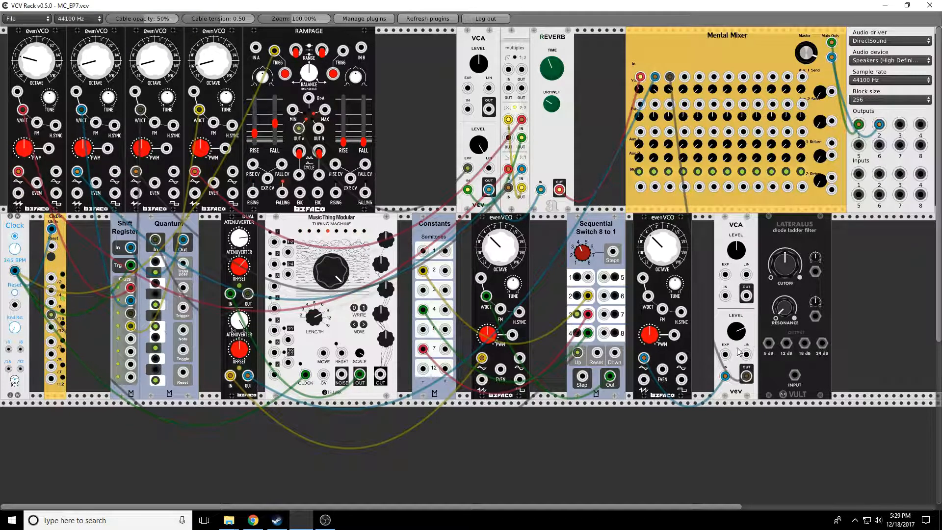
pyautogui.moveTo(726, 354); pyautogui.dragTo(318, 130)
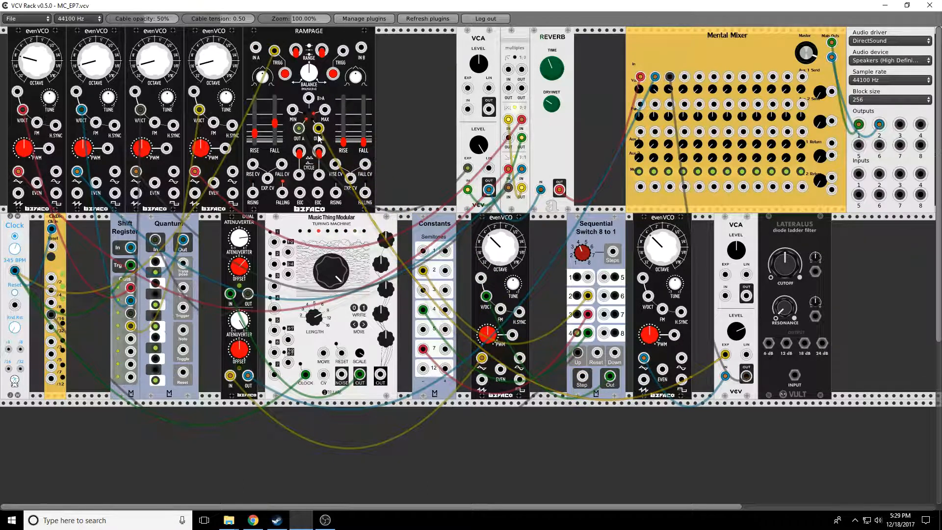
# - Trigger Rampage channel B from the clock and route the VCA output through the Lateralus filter into the mixer
pyautogui.moveTo(343, 51); pyautogui.dragTo(15, 270)
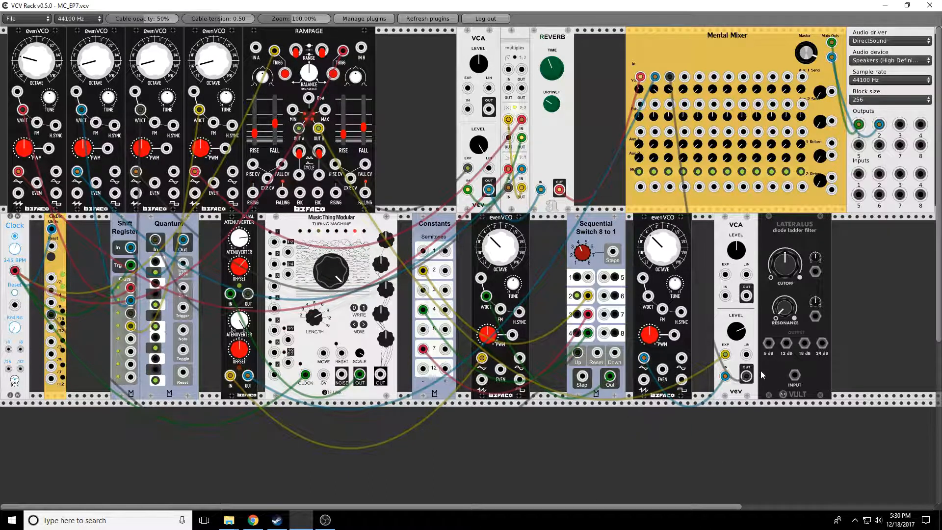
pyautogui.moveTo(670, 77); pyautogui.dragTo(771, 346)
pyautogui.moveTo(795, 376); pyautogui.dragTo(747, 376)
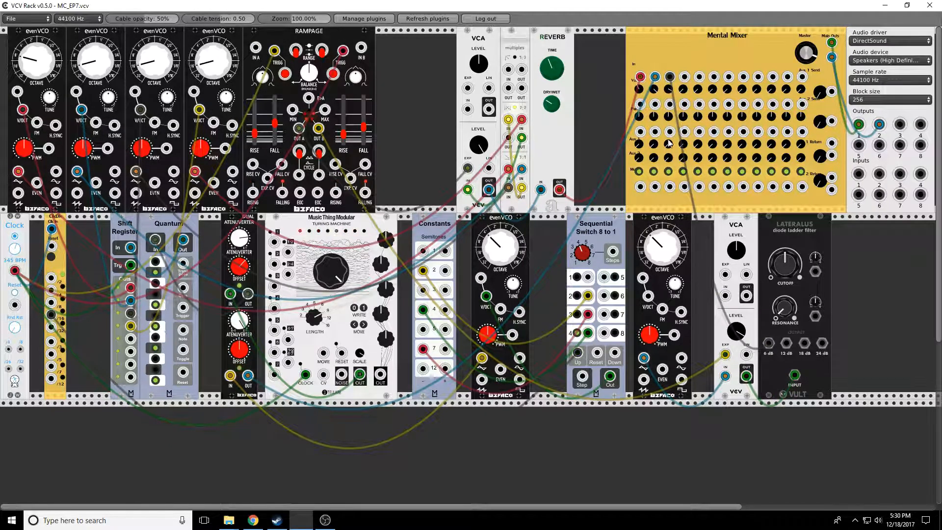
# - Adjust the new evenVCO's octave and the Lateralus cutoff
pyautogui.moveTo(668, 253); pyautogui.dragTo(669, 245)
pyautogui.moveTo(789, 275); pyautogui.dragTo(789, 296)
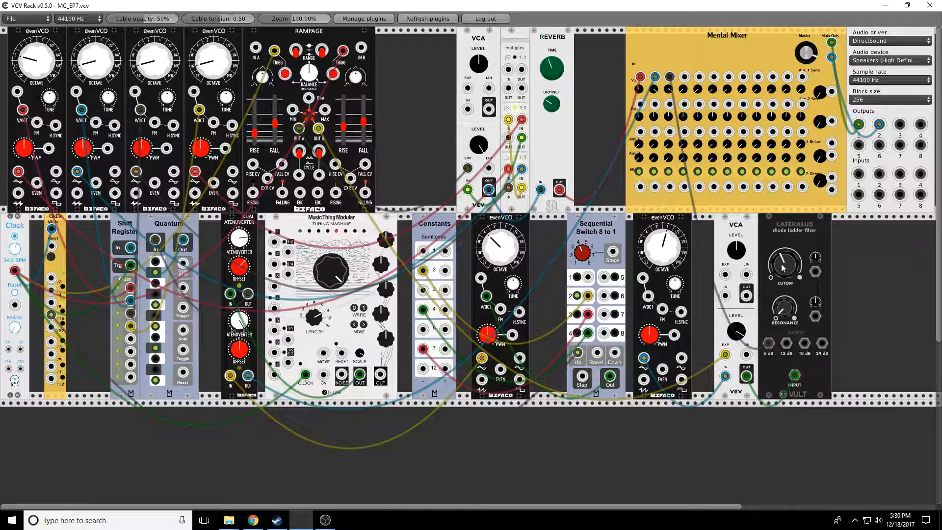
pyautogui.moveTo(786, 265); pyautogui.dragTo(698, 379)
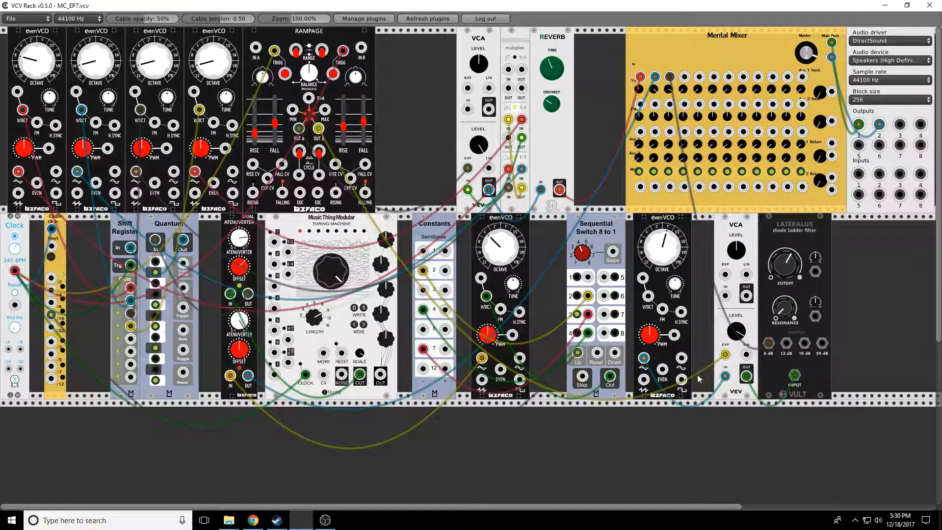
# - Move the oscillator cable to its saw output, lower its octave, and patch the Turing Machine output into the filter's cutoff CV
pyautogui.moveTo(644, 359); pyautogui.dragTo(644, 381)
pyautogui.moveTo(666, 247); pyautogui.dragTo(665, 304)
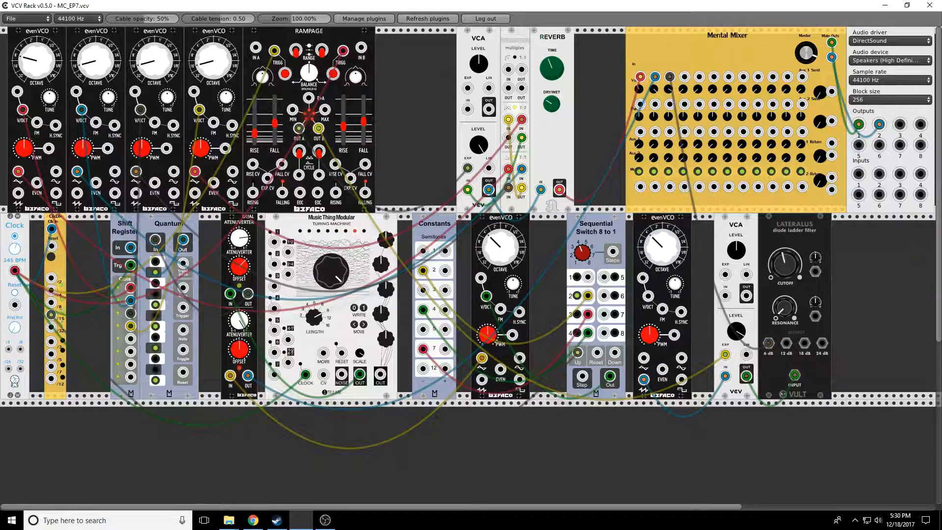
pyautogui.moveTo(816, 272); pyautogui.dragTo(382, 377)
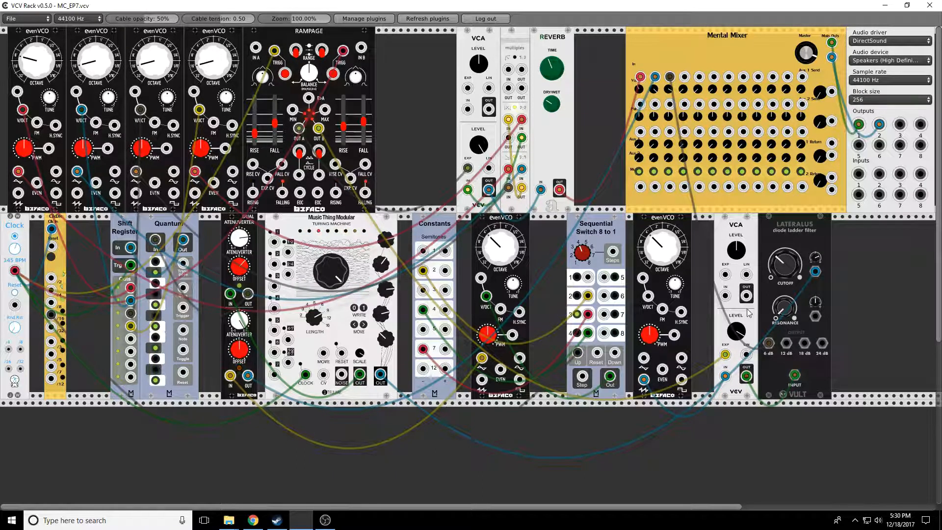
# - Adjust the Lateralus filter's resonance, cutoff and cutoff CV amount
pyautogui.moveTo(783, 308); pyautogui.dragTo(783, 263)
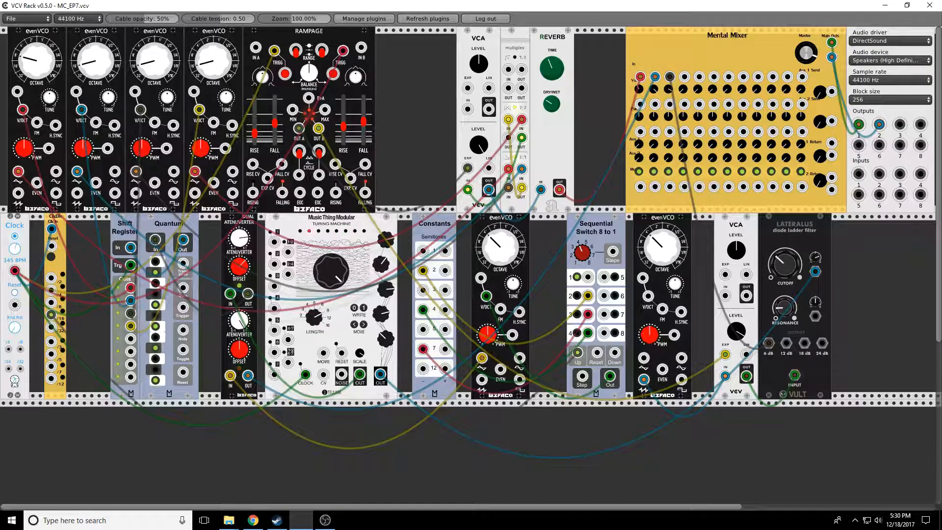
pyautogui.moveTo(784, 265); pyautogui.dragTo(785, 256)
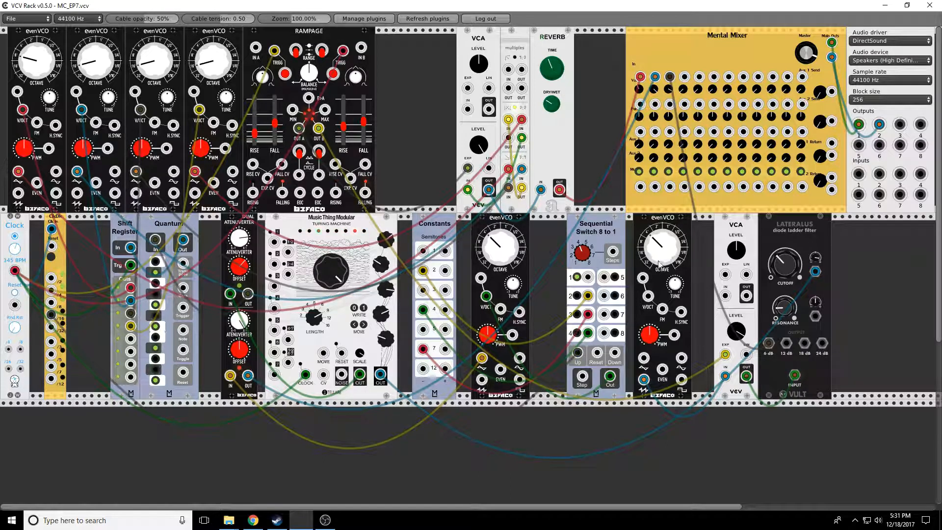
pyautogui.moveTo(780, 264); pyautogui.dragTo(780, 284)
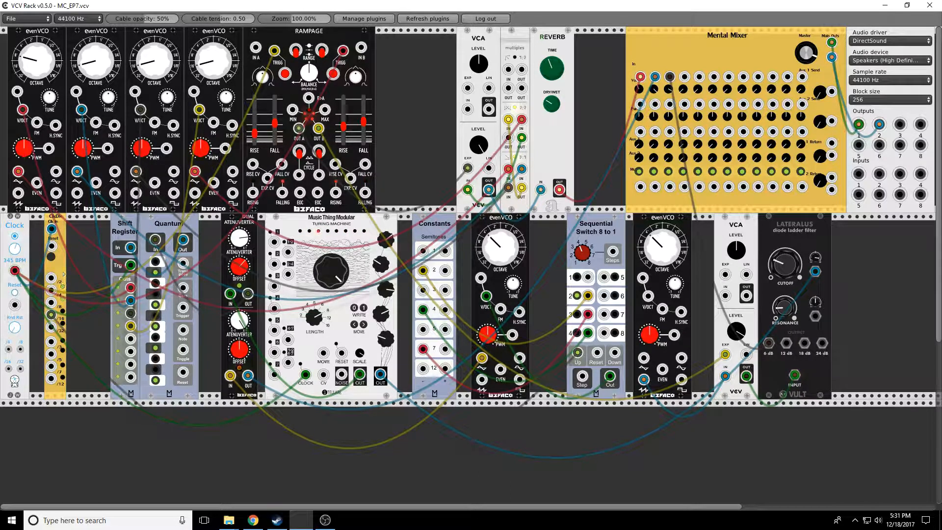
pyautogui.moveTo(817, 257); pyautogui.dragTo(817, 259)
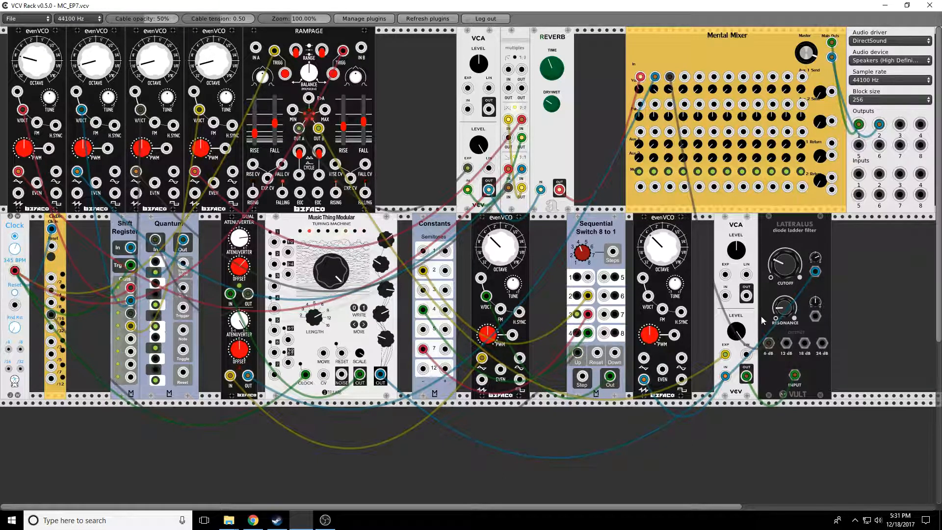
pyautogui.moveTo(781, 312); pyautogui.dragTo(782, 303)
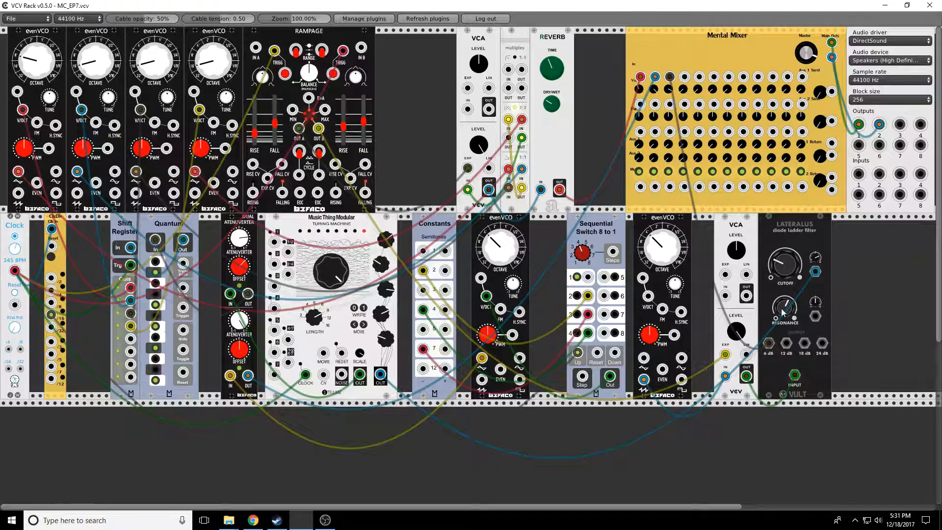
pyautogui.moveTo(785, 265)
pyautogui.mouseDown()
pyautogui.moveTo(785, 251)
pyautogui.moveTo(782, 261)
pyautogui.mouseUp()
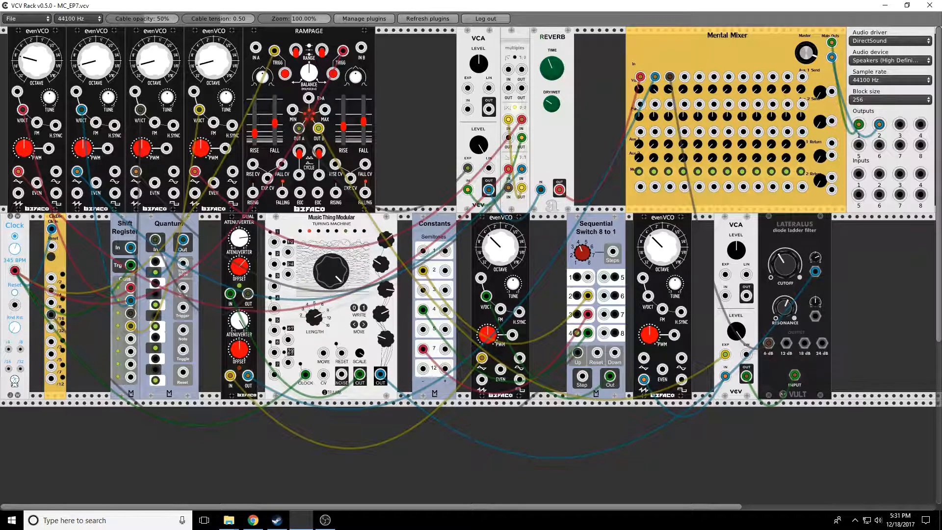
# - Add an Autodafe 8x16 Trigger Sequencer in the empty row below the rack
pyautogui.scroll(-5, 685, 448)
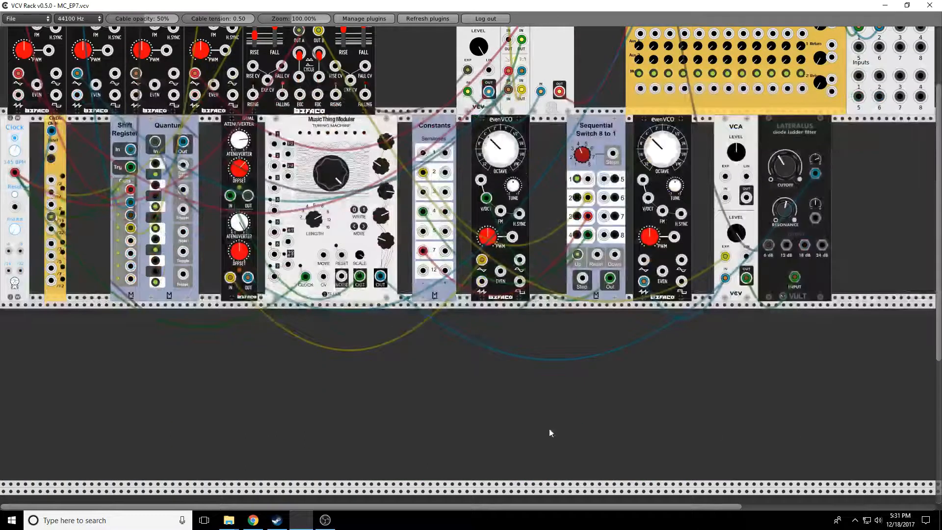
pyautogui.rightClick(177, 300)
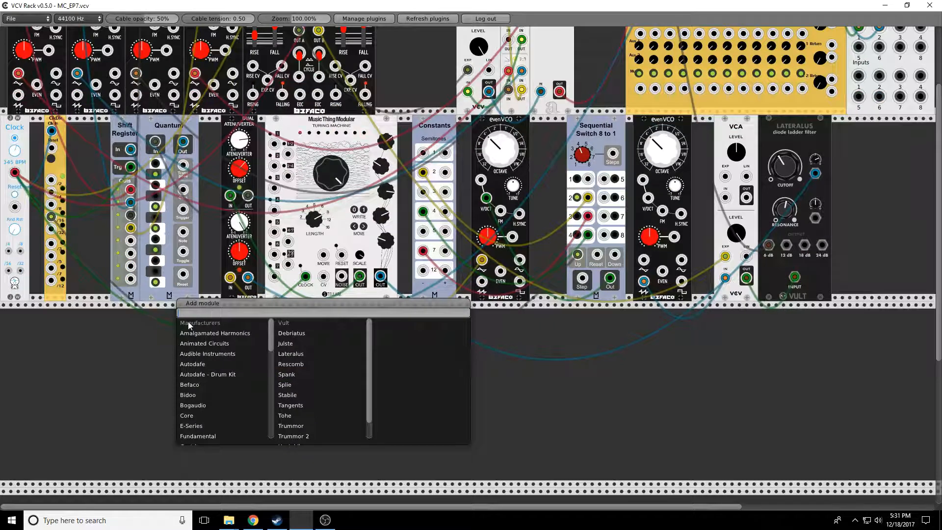
pyautogui.write('trigger')
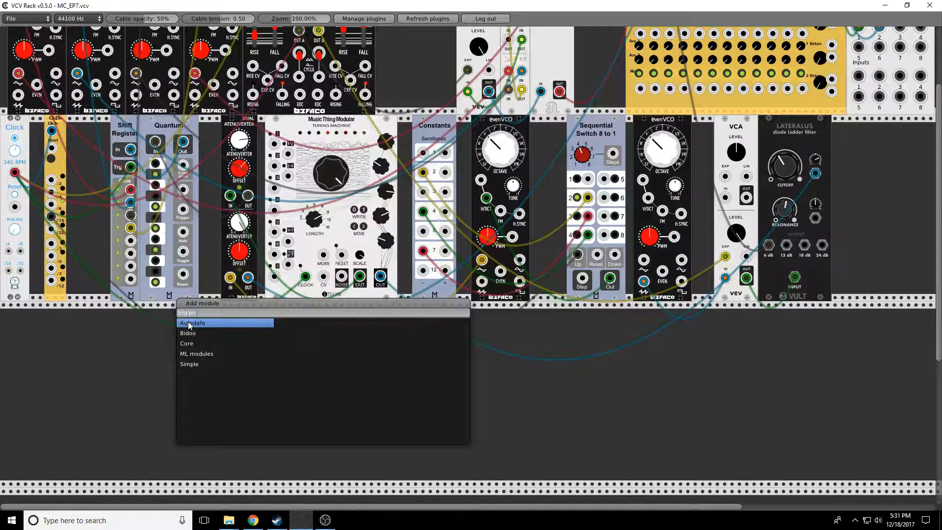
pyautogui.click(180, 322)
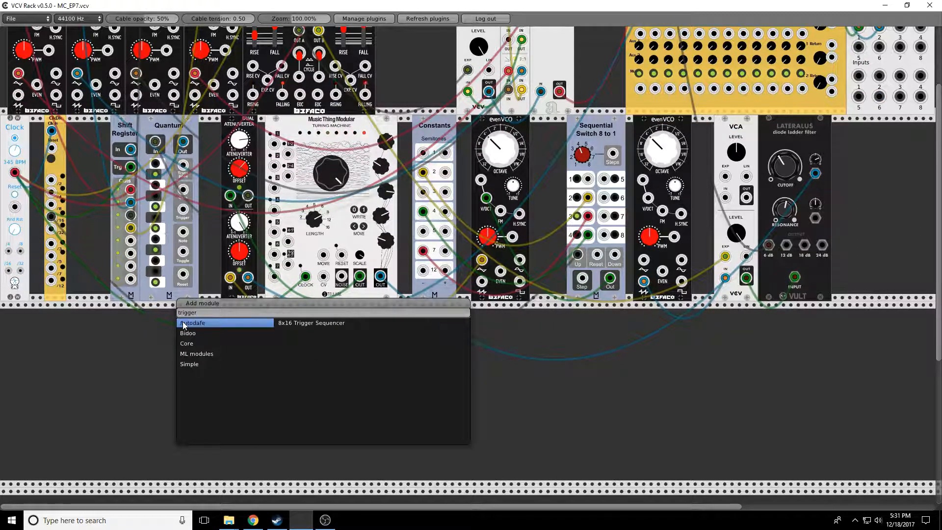
pyautogui.click(287, 322)
pyautogui.moveTo(286, 322); pyautogui.dragTo(51, 180)
# - Add an Autodafe Drum Kit Kick module beside the trigger sequencer
pyautogui.rightClick(327, 376)
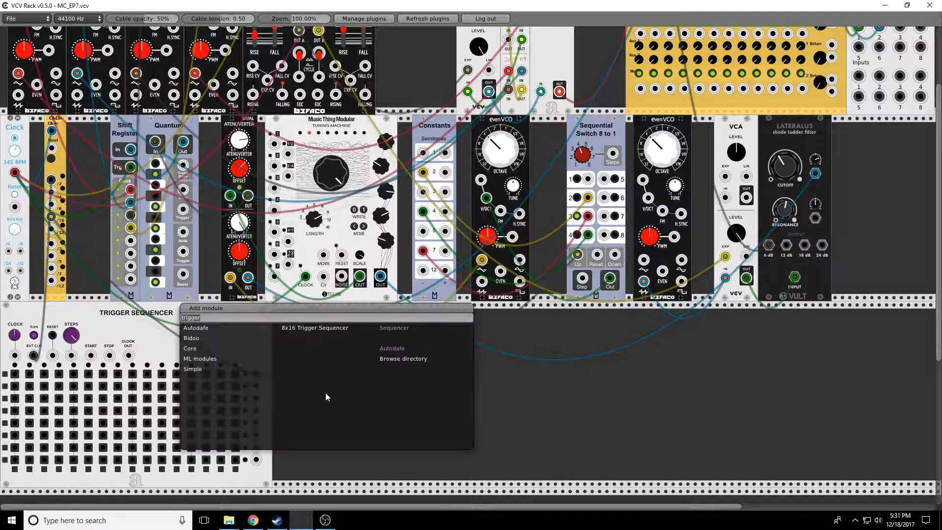
pyautogui.press('BackSpace')
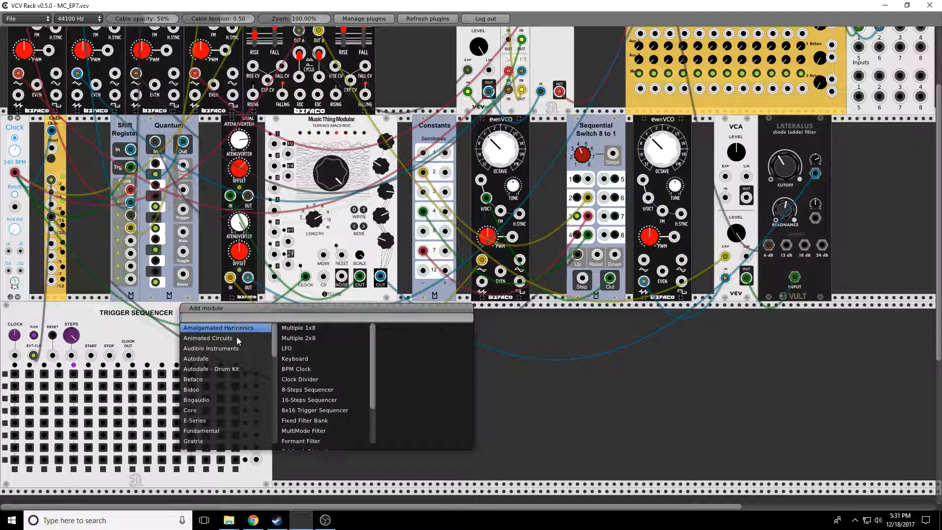
pyautogui.click(234, 371)
pyautogui.click(315, 338)
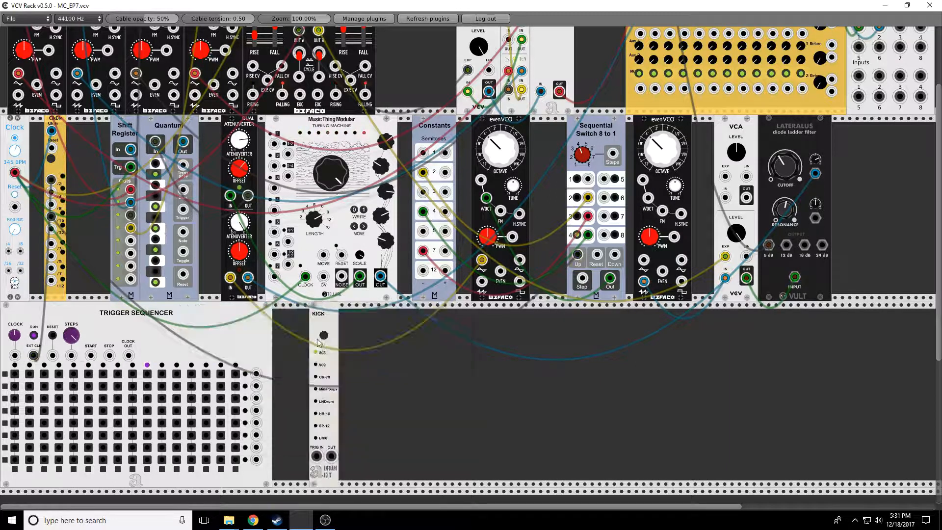
# - Patch the trigger sequencer's first row into the Kick's trigger input and the Kick's output into mixer channel 4
pyautogui.moveTo(256, 373); pyautogui.dragTo(582, 278)
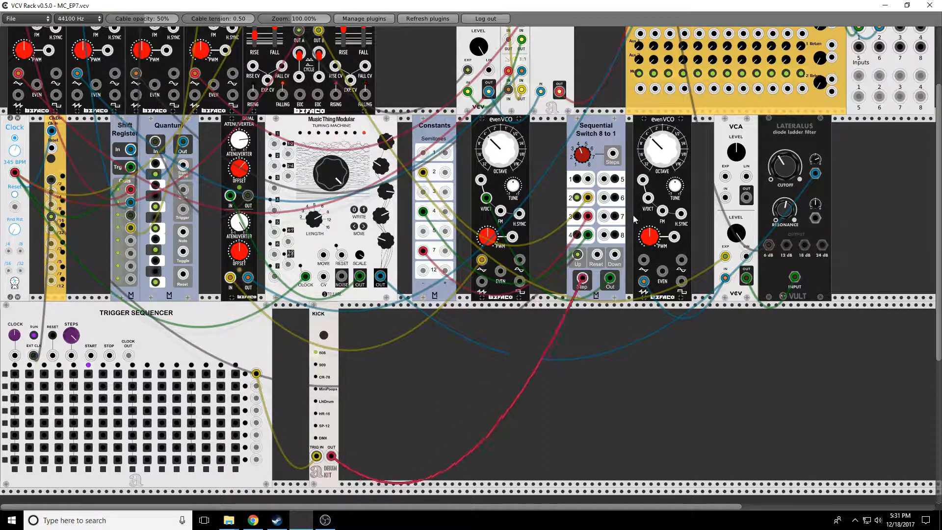
pyautogui.scroll(4, 633, 215)
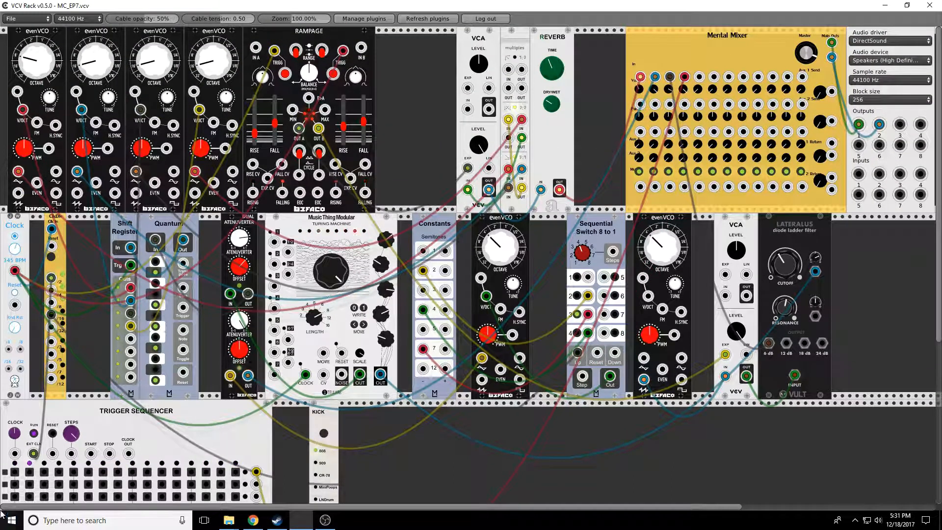
# - Enable the first kick step and clock the trigger sequencer from the Clock module's main output
pyautogui.click(14, 472)
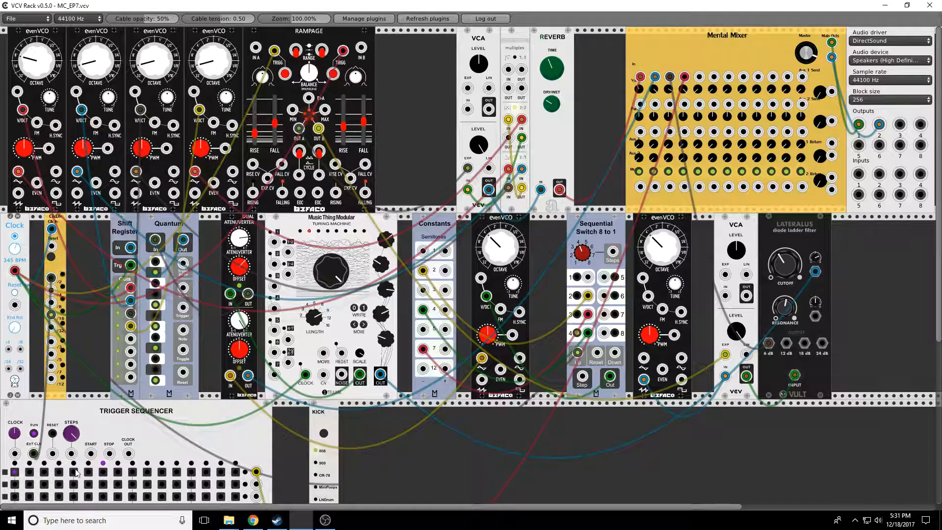
pyautogui.scroll(-7, 438, 449)
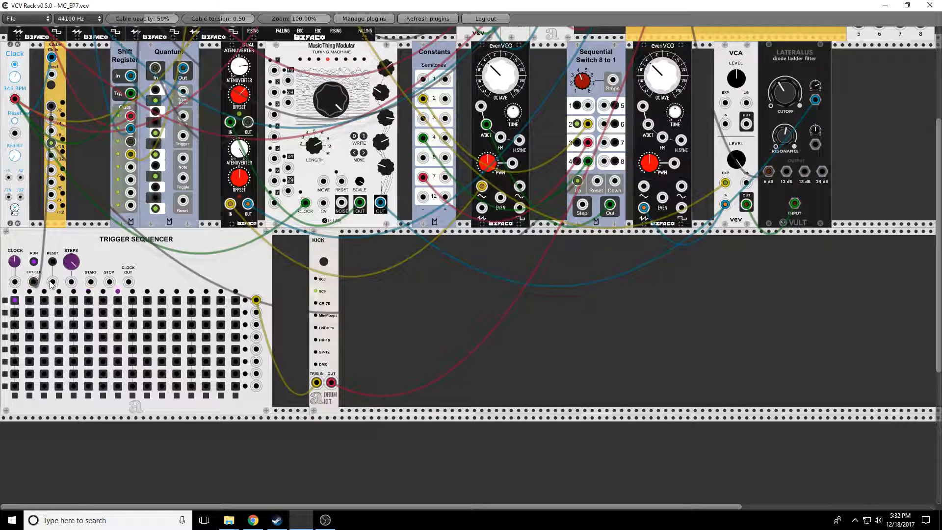
pyautogui.moveTo(53, 284); pyautogui.dragTo(51, 155)
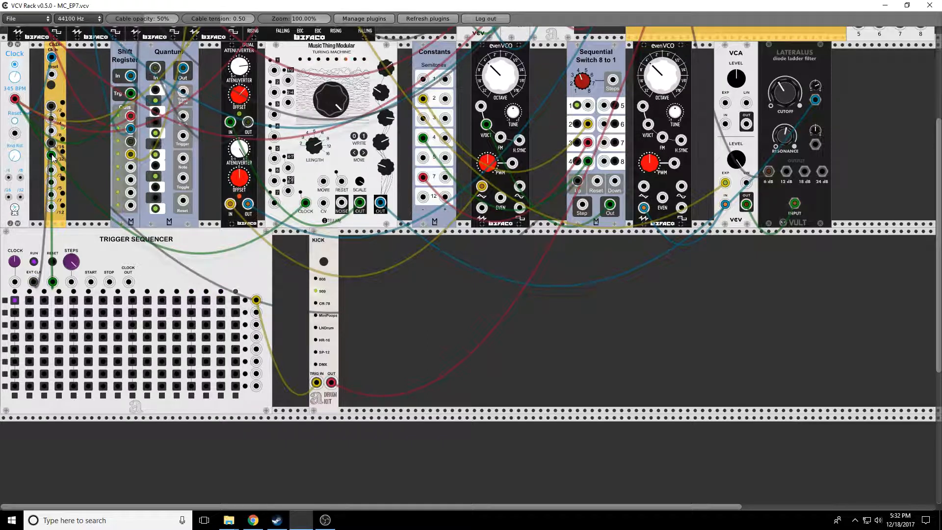
pyautogui.moveTo(56, 123); pyautogui.dragTo(15, 98)
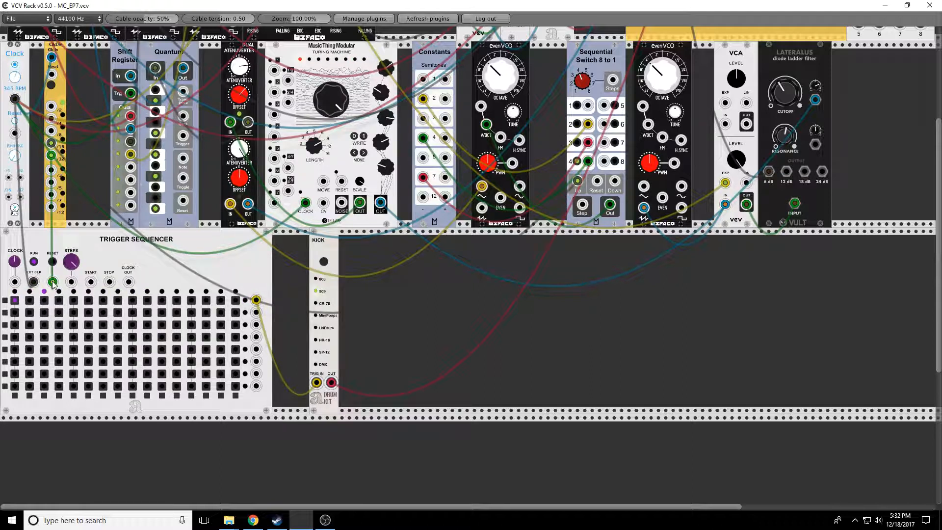
# - Program kick triggers on steps 5, 9 and 13 of the sequencer's first row
pyautogui.click(133, 301)
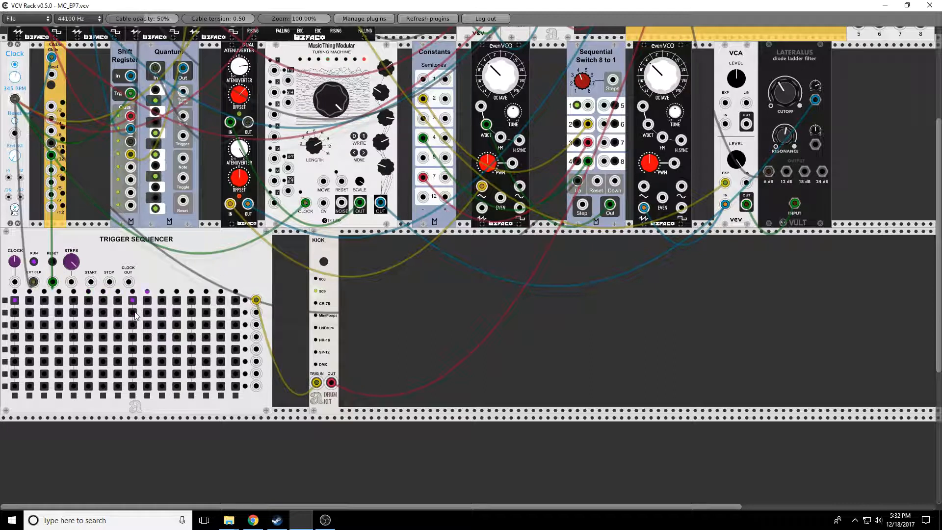
pyautogui.click(74, 300)
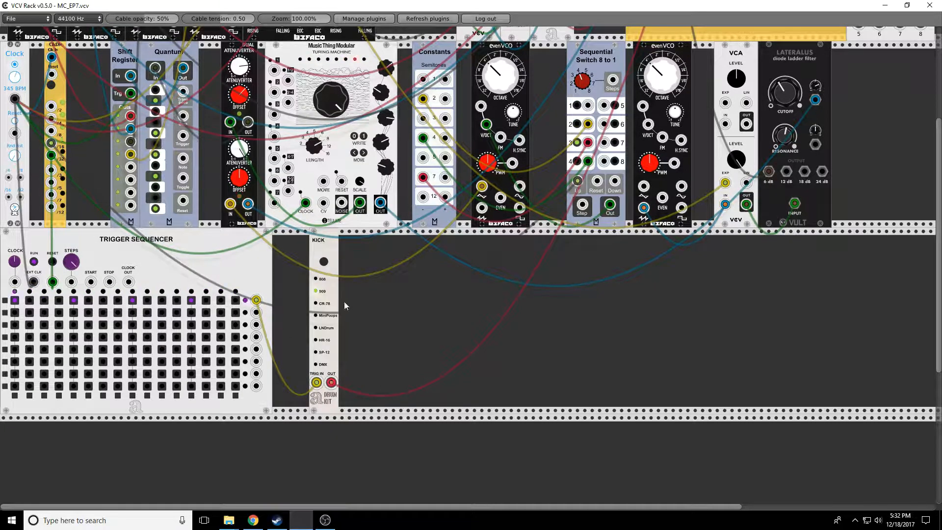
pyautogui.scroll(7, 343, 302)
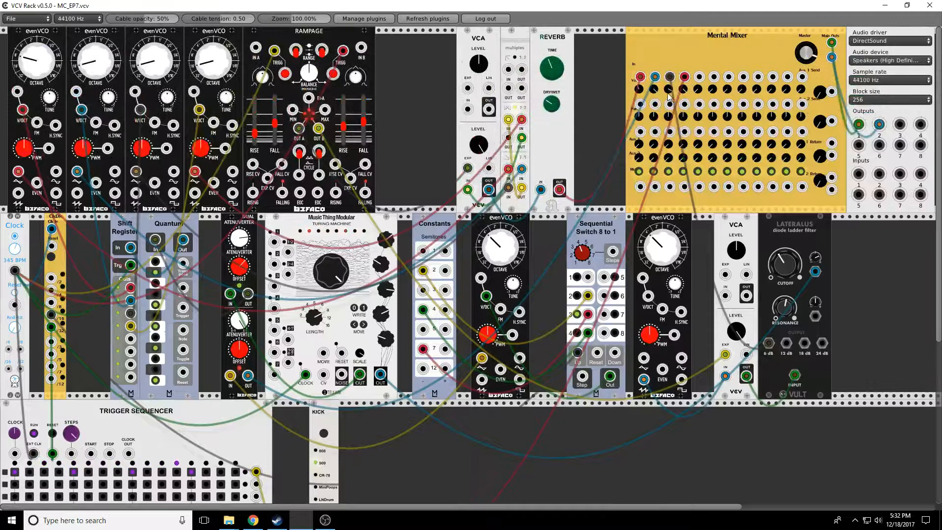
pyautogui.scroll(-5, 470, 280)
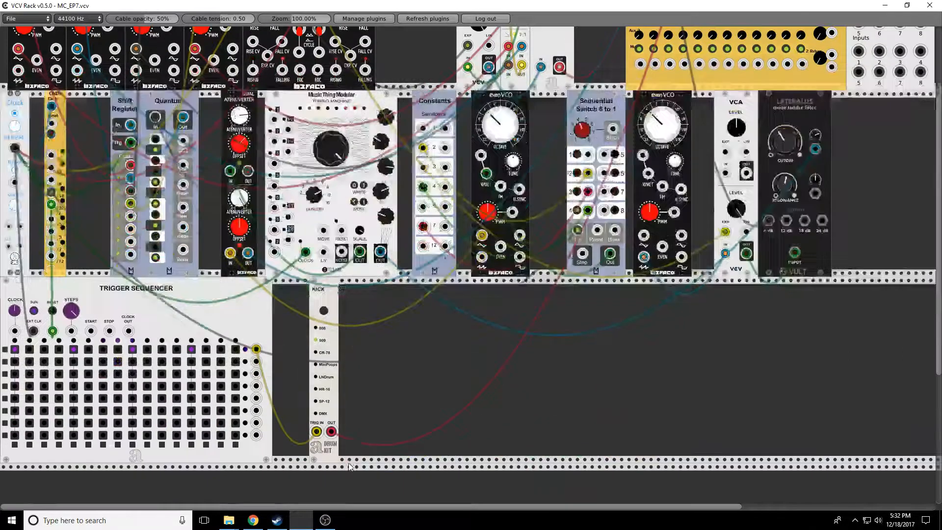
pyautogui.scroll(1, 400, 417)
# - Add a Drums - Snare module and patch its output into mixer channel 5 and its trigger from the sequencer's second row
pyautogui.rightClick(412, 401)
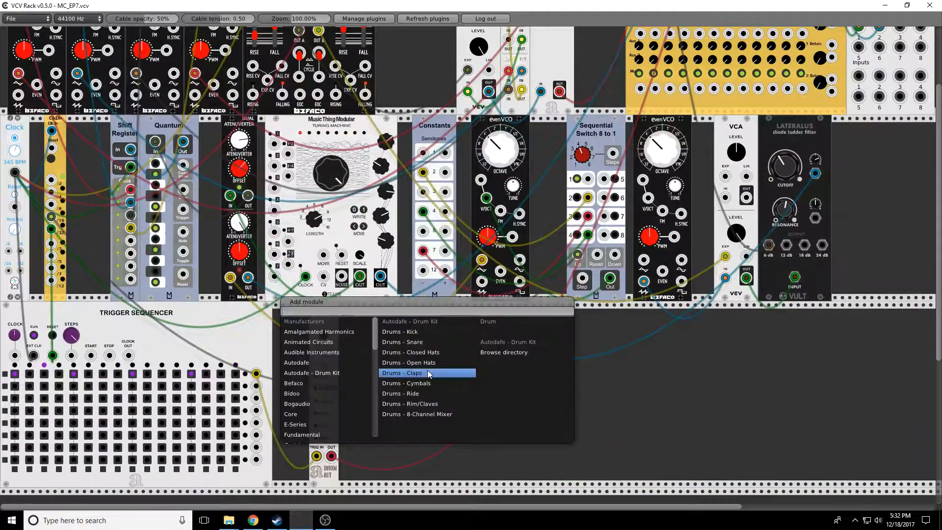
pyautogui.click(420, 349)
pyautogui.click(418, 353)
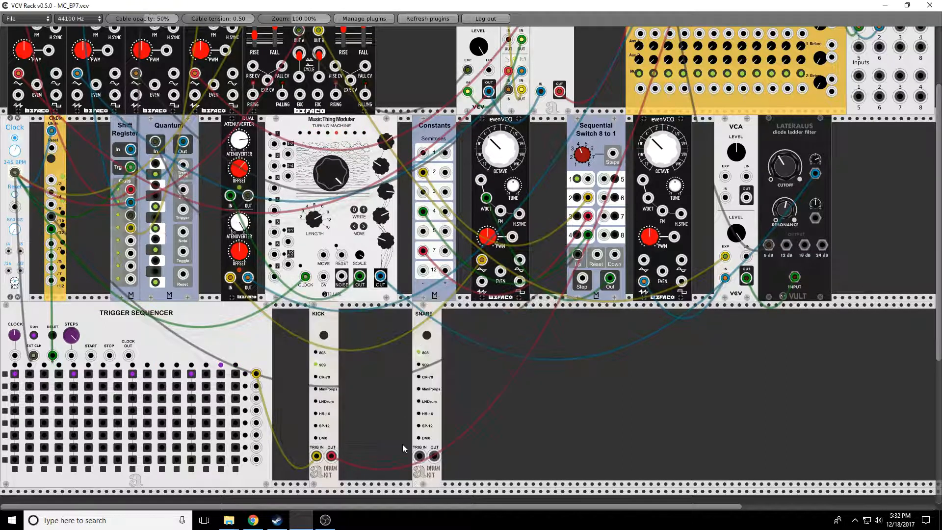
pyautogui.moveTo(434, 456); pyautogui.dragTo(696, 87)
pyautogui.scroll(4, 529, 372)
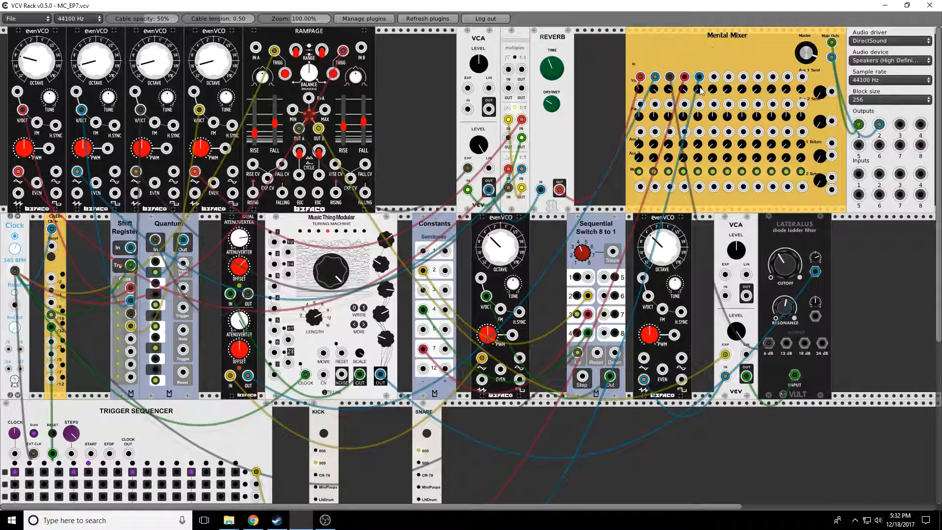
pyautogui.scroll(-5, 491, 358)
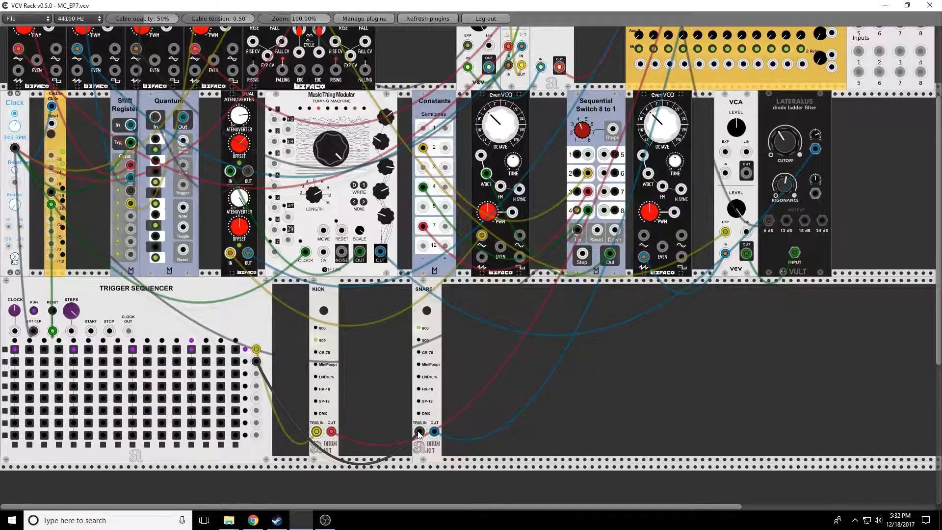
# - Program snare triggers on steps 5 and 14 of the sequencer's second row
pyautogui.click(74, 362)
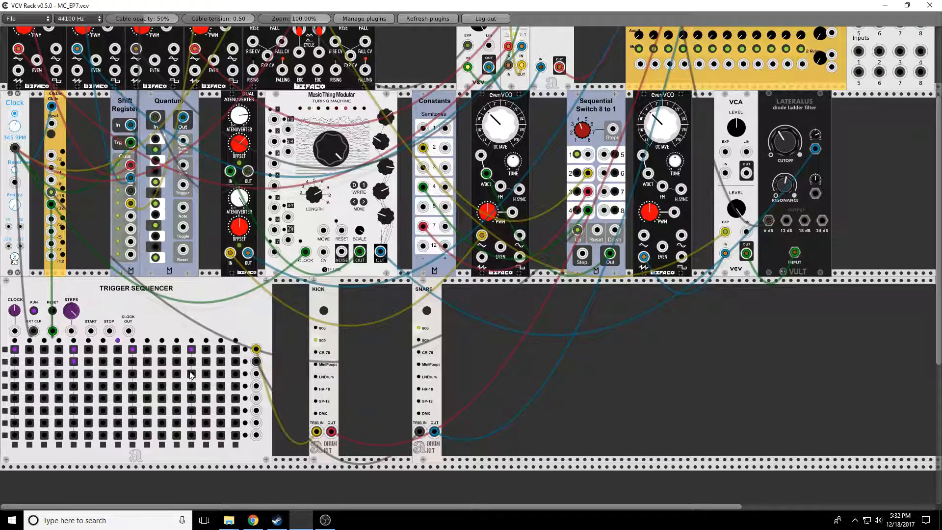
pyautogui.click(221, 362)
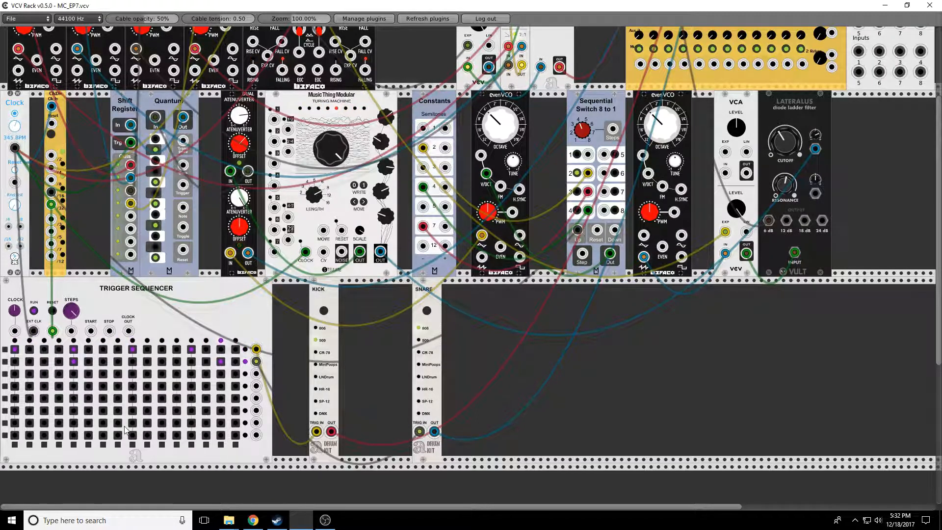
pyautogui.click(206, 362)
pyautogui.click(221, 362)
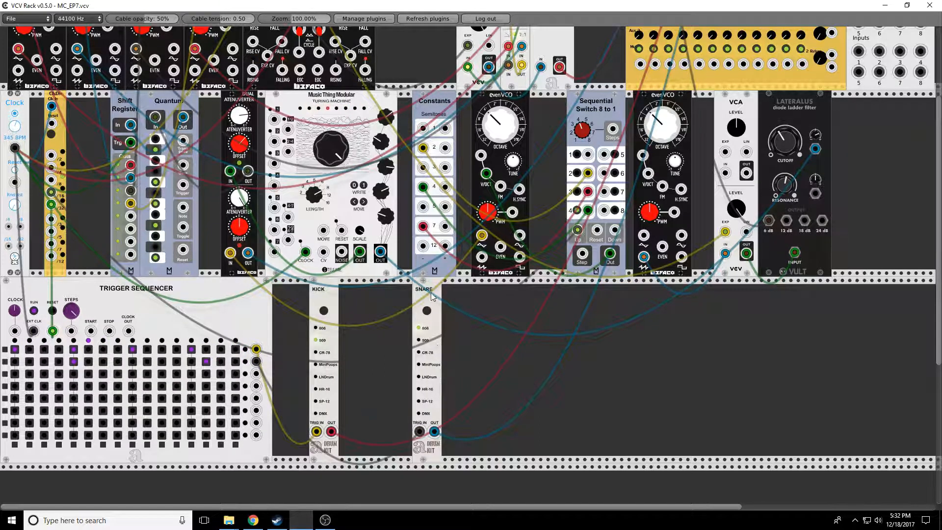
# - Move the Snare next to the Kick and add Drums - Open Hats and Drums - Closed Hats modules beside it
pyautogui.moveTo(432, 300); pyautogui.dragTo(366, 300)
pyautogui.rightClick(405, 338)
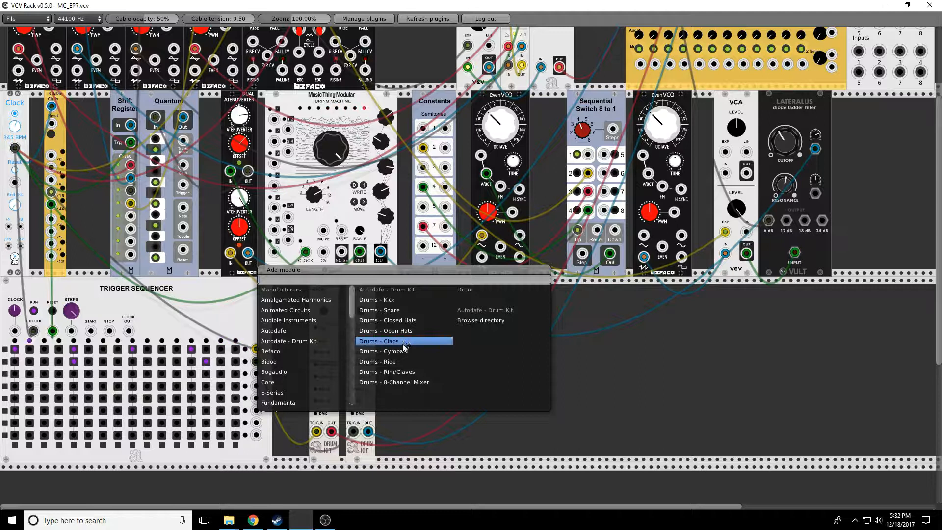
pyautogui.click(399, 330)
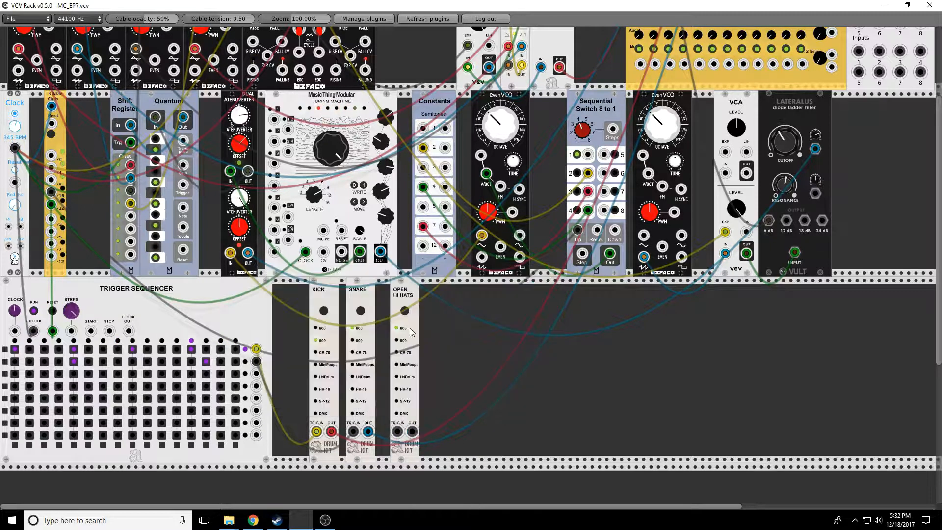
pyautogui.rightClick(447, 329)
pyautogui.click(437, 317)
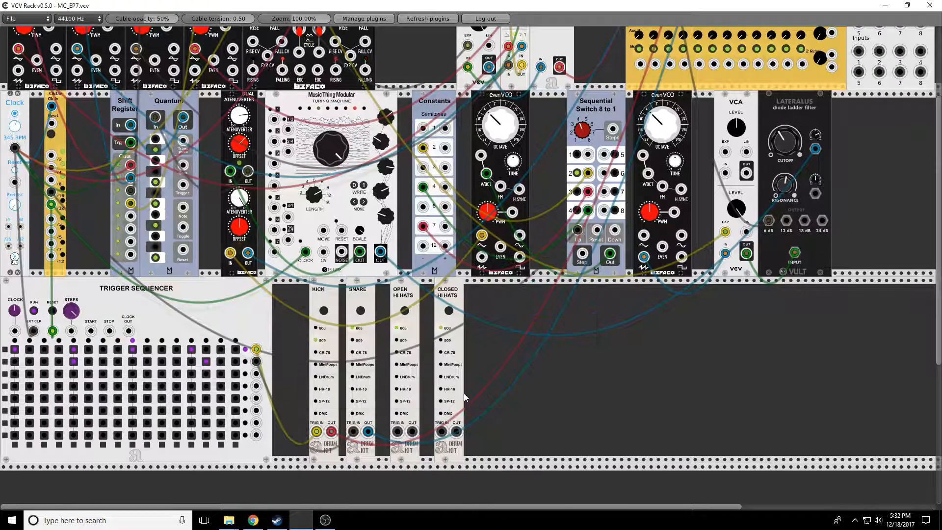
# - Add an Audible Instruments Bernoulli Gate and patch its outputs into the Closed Hats and Open Hats trigger inputs
pyautogui.rightClick(484, 355)
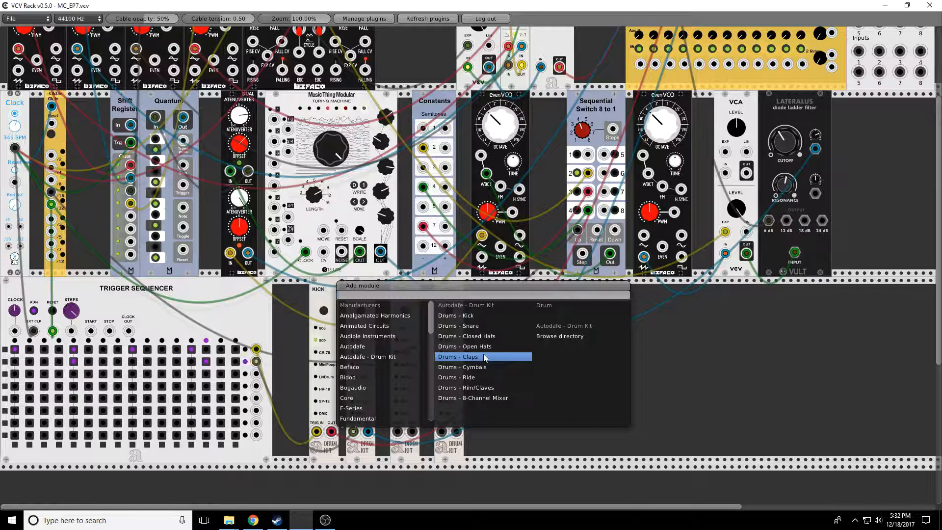
pyautogui.click(369, 336)
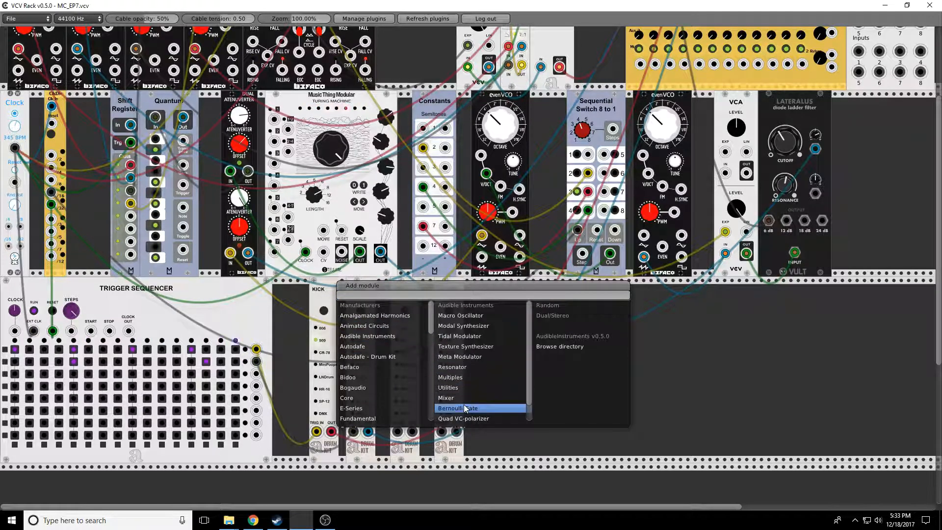
pyautogui.click(464, 408)
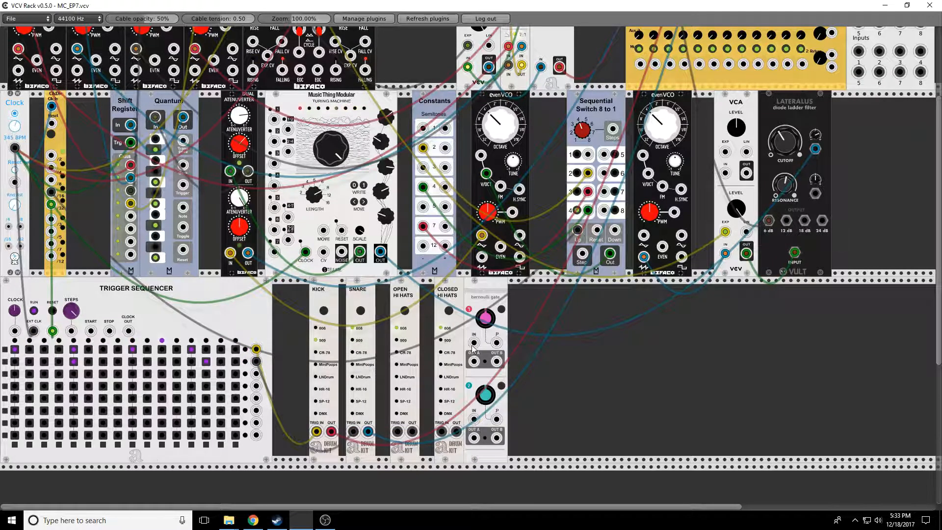
pyautogui.moveTo(474, 342); pyautogui.dragTo(442, 432)
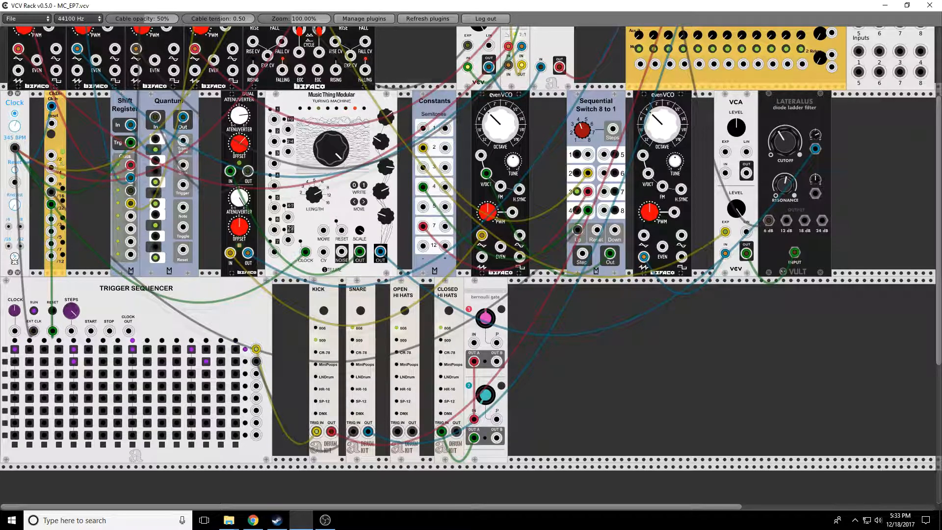
pyautogui.moveTo(497, 437); pyautogui.dragTo(398, 432)
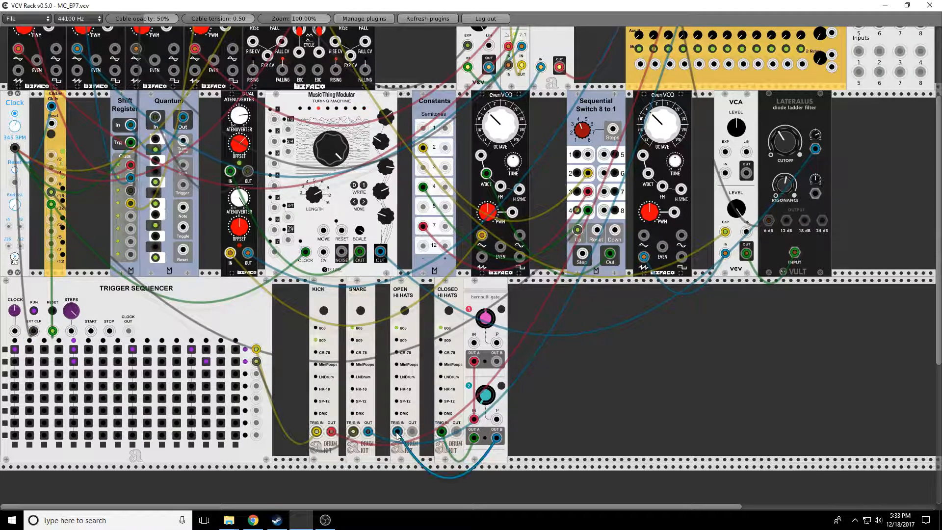
# - Add an Audible Instruments Multiples module beside the Bernoulli Gate and reroute the Closed Hats output cable
pyautogui.rightClick(539, 316)
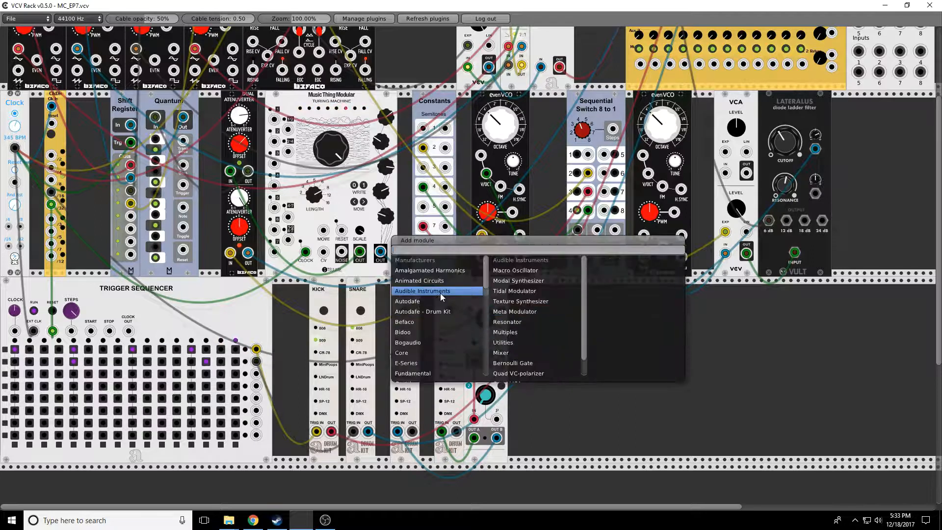
pyautogui.click(521, 335)
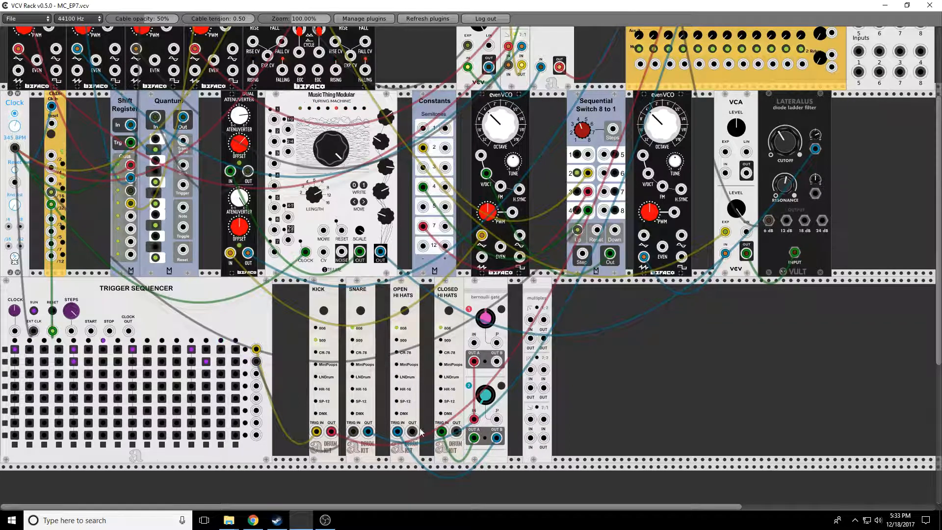
pyautogui.moveTo(457, 432); pyautogui.dragTo(645, 230)
# - Patch the clock module's output into the Bernoulli Gate's input
pyautogui.scroll(5, 660, 171)
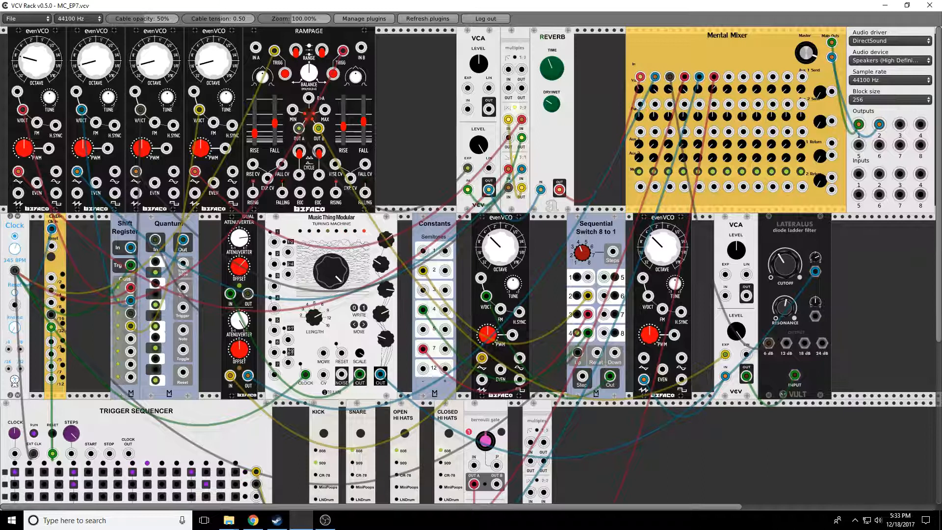
pyautogui.scroll(-1, 470, 465)
pyautogui.moveTo(473, 439); pyautogui.dragTo(16, 246)
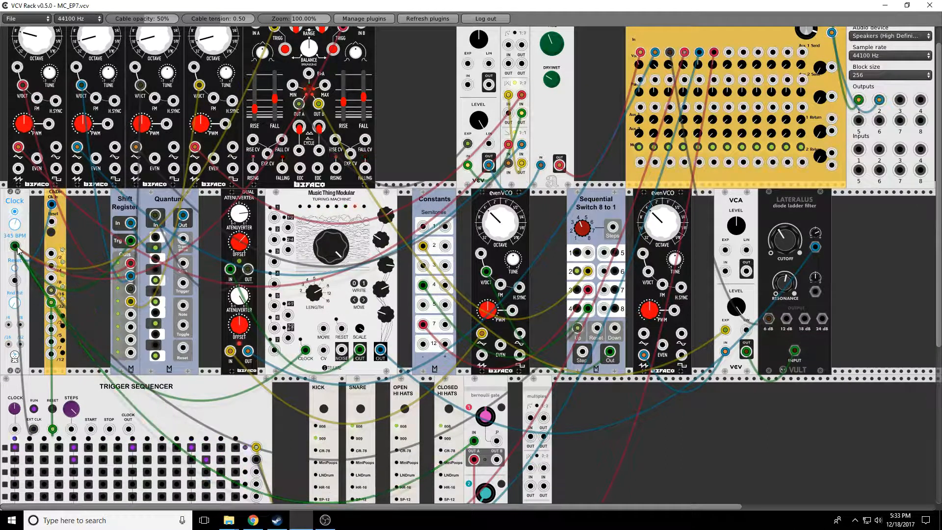
# - Slide the Open Hats module right so it sits against the Closed Hats module
pyautogui.scroll(-4, 540, 462)
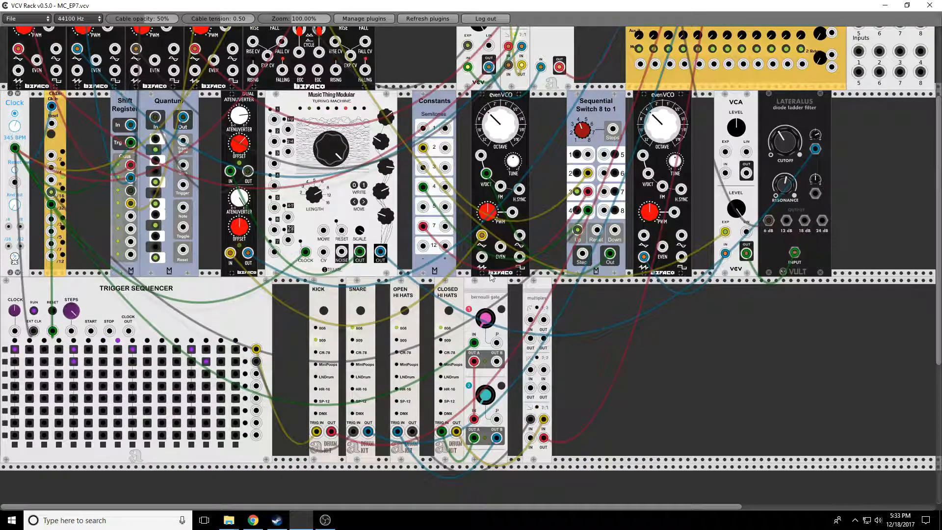
pyautogui.moveTo(414, 294); pyautogui.dragTo(428, 295)
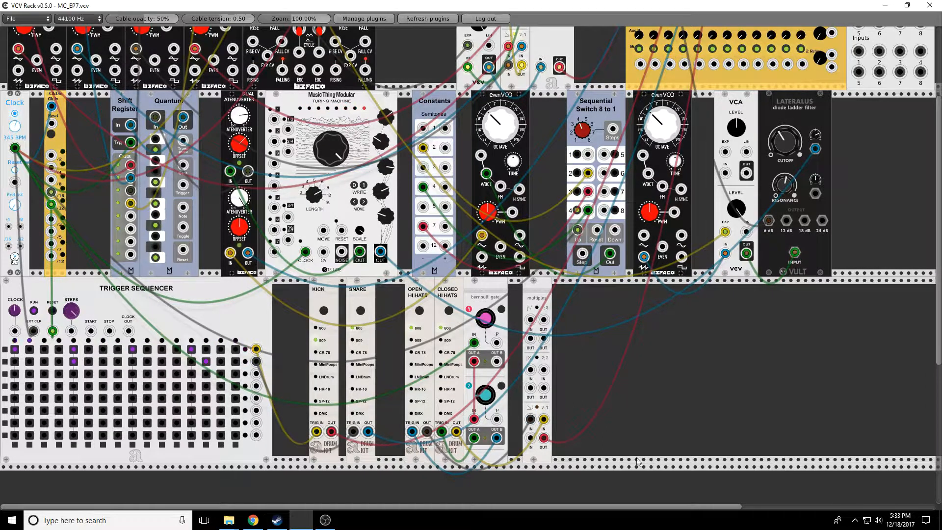
# - Nudge the attenuverter offset and raise the octave knob of the second evenVCO in the middle row
pyautogui.scroll(5, 625, 461)
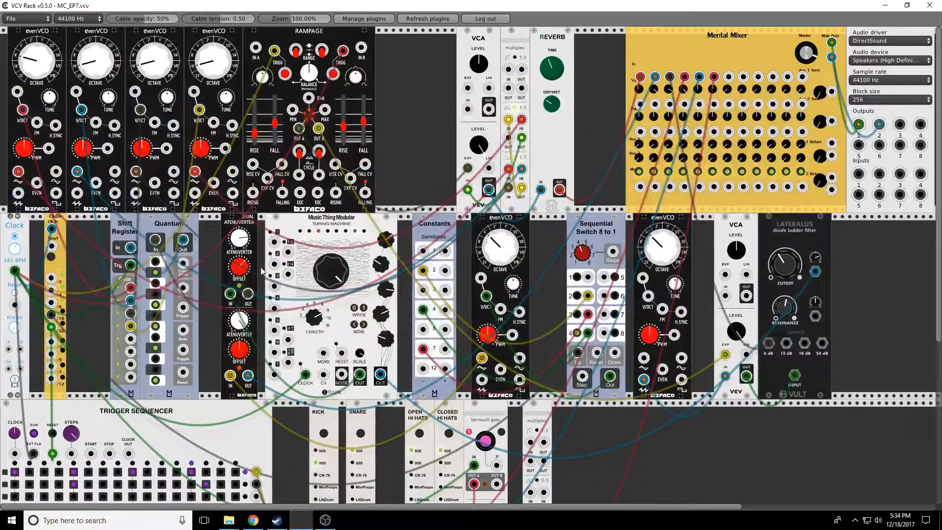
pyautogui.moveTo(244, 264)
pyautogui.mouseDown()
pyautogui.moveTo(244, 255)
pyautogui.moveTo(244, 262)
pyautogui.mouseUp()
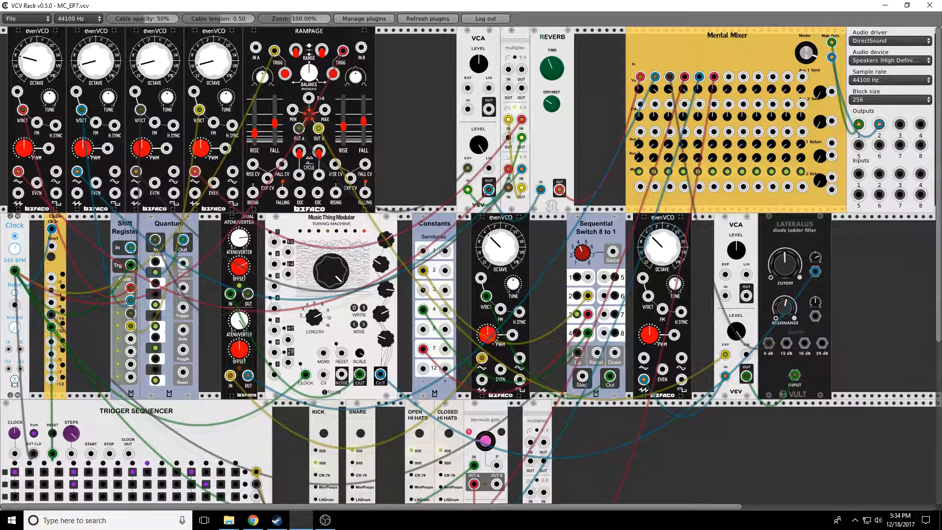
pyautogui.moveTo(656, 245); pyautogui.dragTo(656, 216)
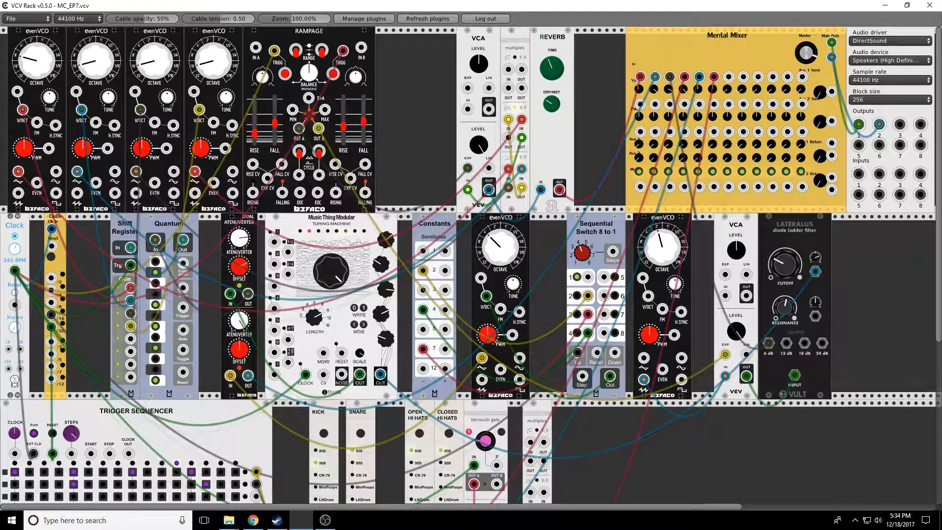
# - Adjust the Lateralus diode ladder filter's resonance and cutoff knobs slightly
pyautogui.moveTo(777, 312); pyautogui.dragTo(777, 297)
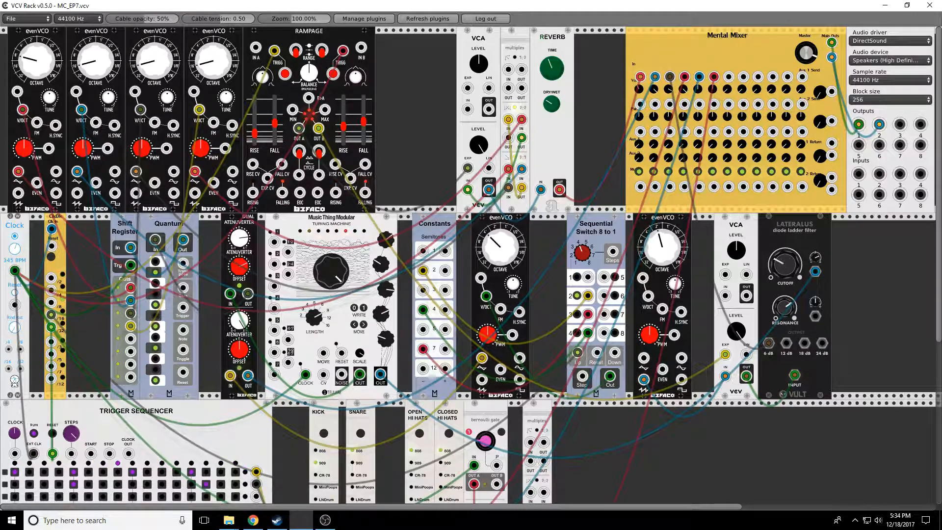
pyautogui.moveTo(785, 264)
pyautogui.mouseDown()
pyautogui.moveTo(785, 273)
pyautogui.moveTo(780, 266)
pyautogui.mouseUp()
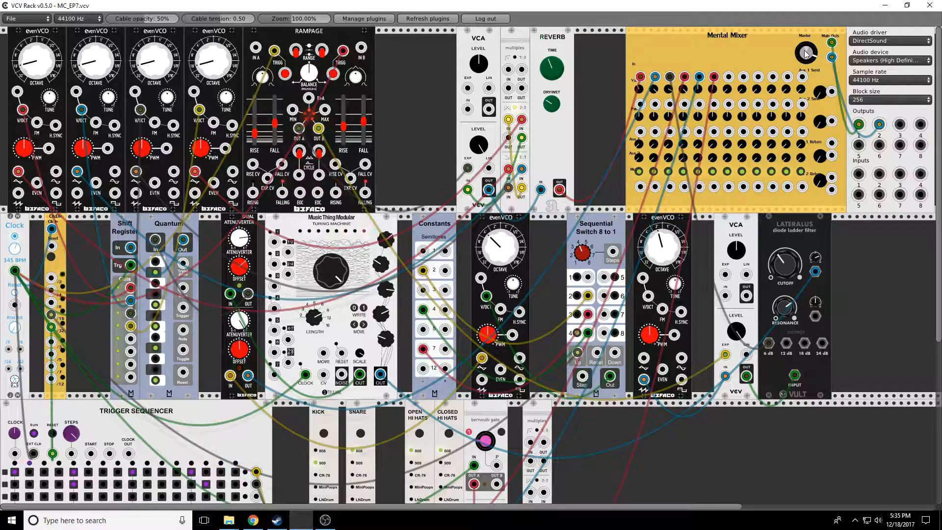
pyautogui.click(713, 171)
pyautogui.click(698, 171)
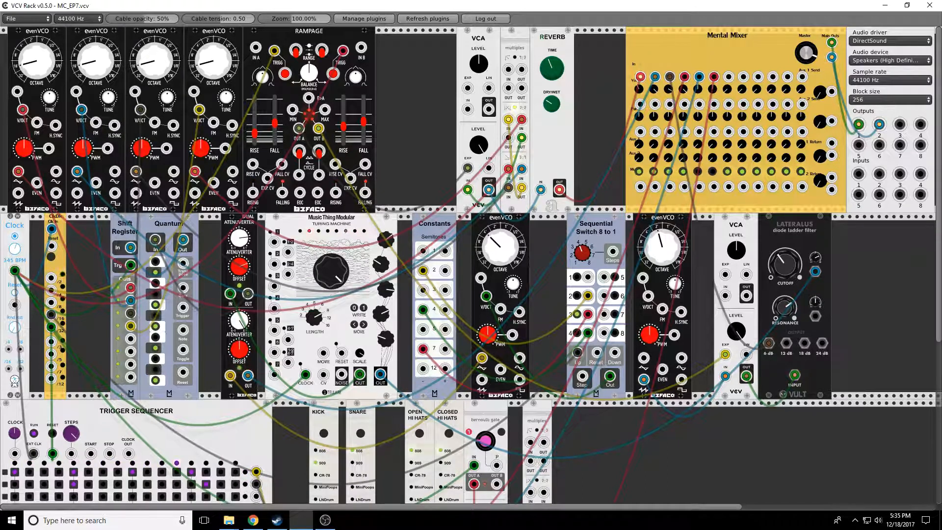
pyautogui.click(669, 172)
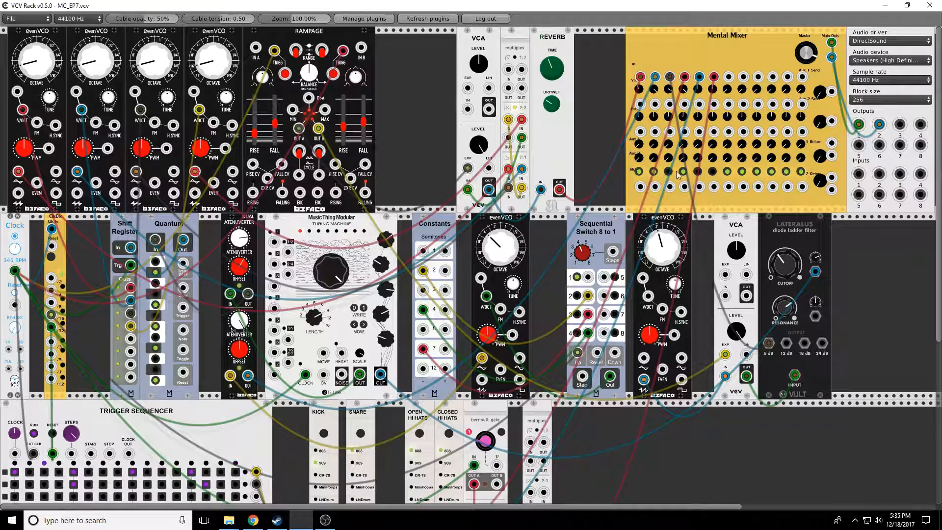
pyautogui.click(685, 171)
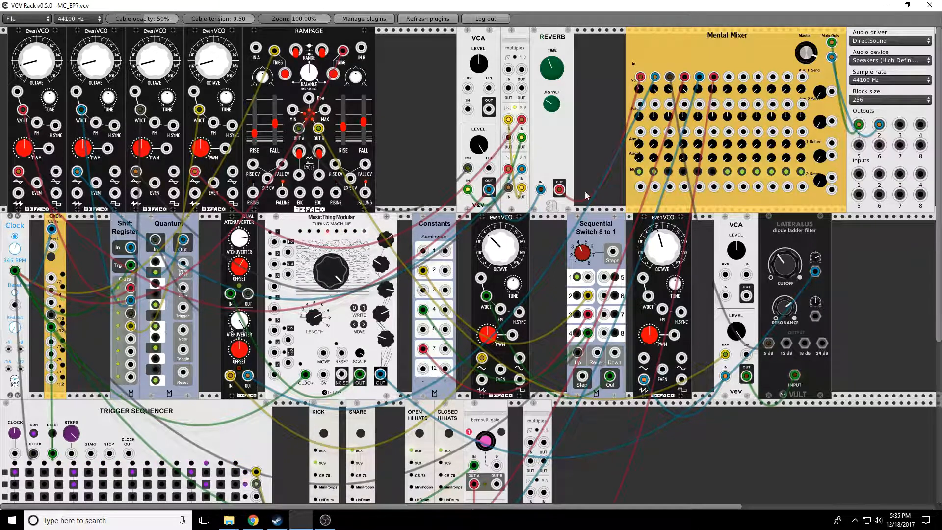